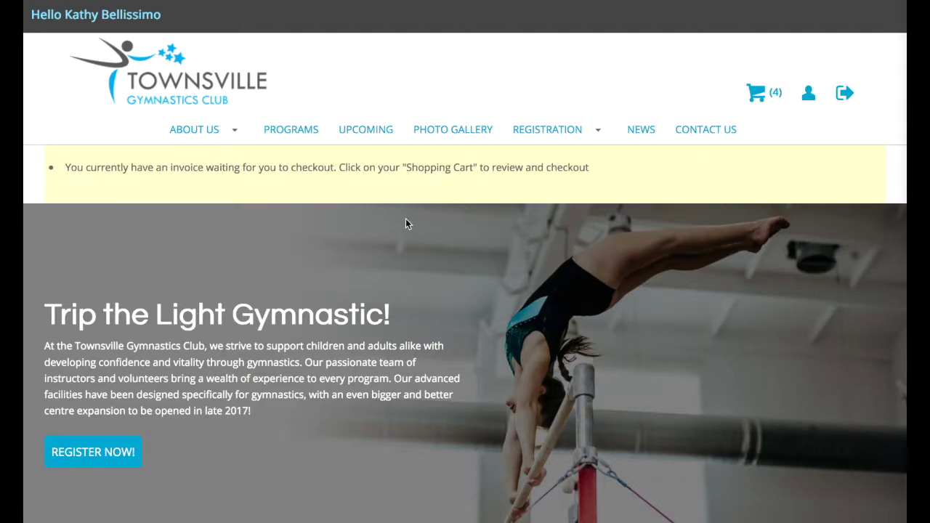
scroll(375, 204, down, 1)
scroll(376, 205, up, 1)
scroll(595, 209, down, 3)
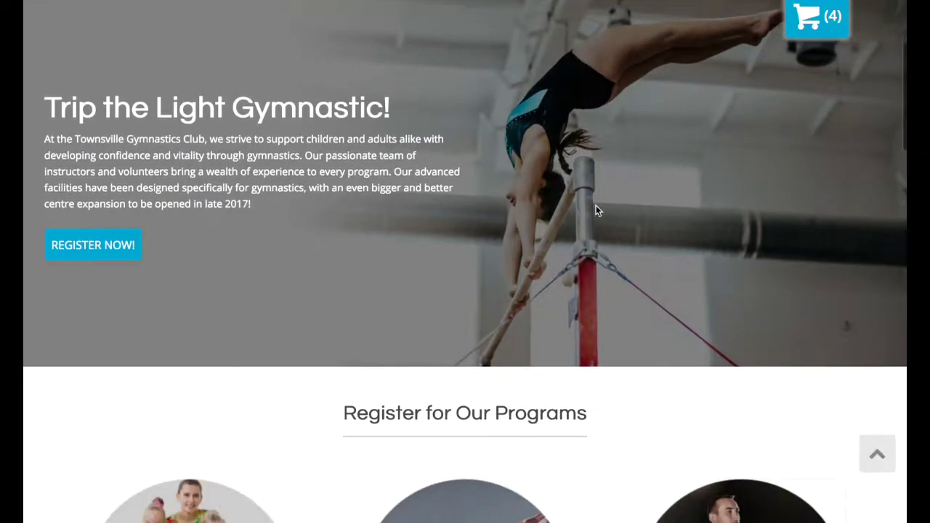
scroll(596, 209, down, 8)
scroll(595, 210, up, 10)
scroll(595, 210, up, 2)
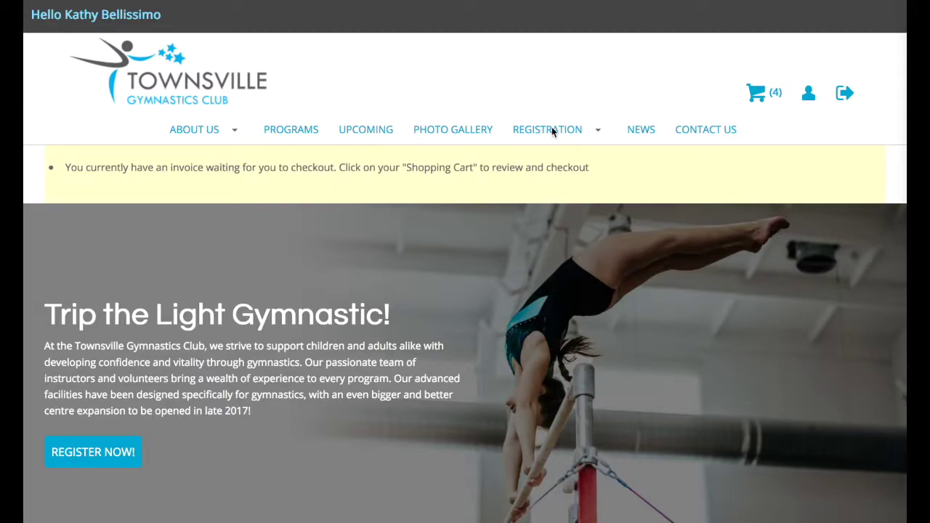
- Open the Camp program registrations and start a registration for March Break Camp
mouse_move(552, 139)
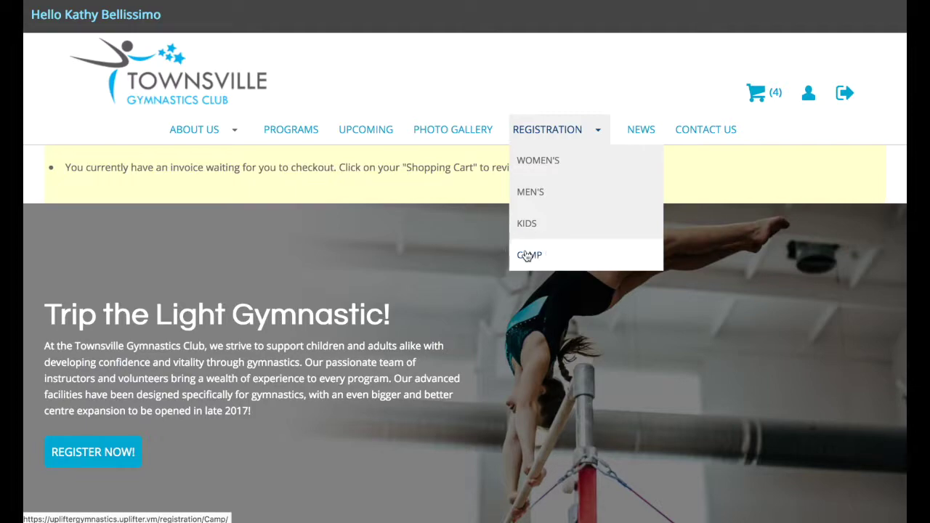
click(537, 233)
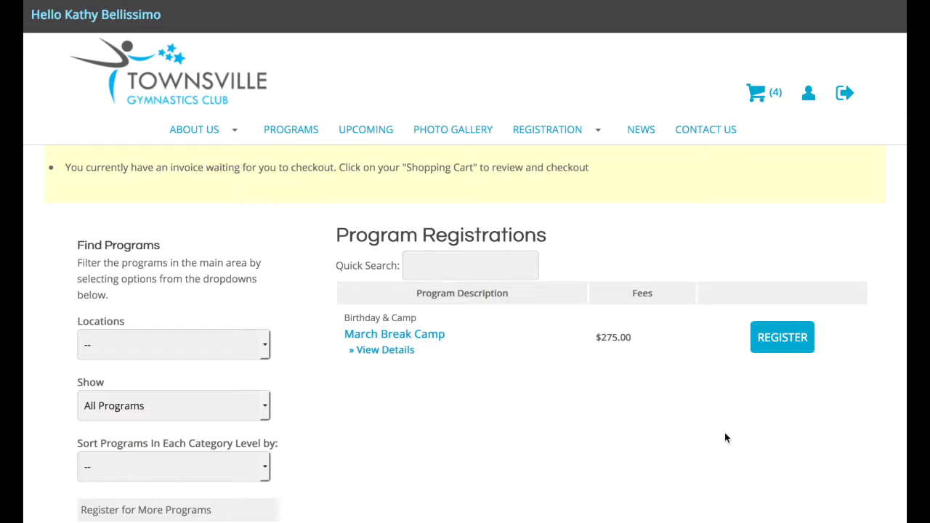
click(785, 348)
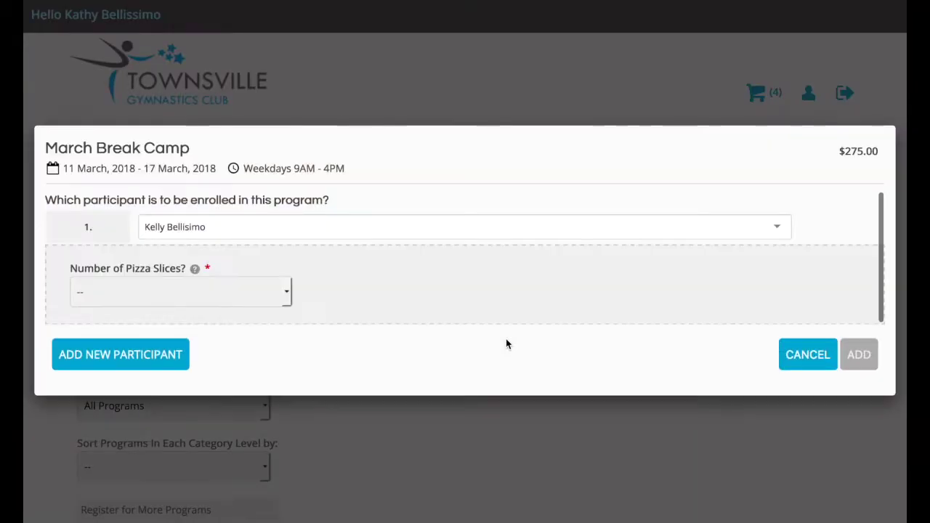
- Keep the preselected participant for March Break Camp, set the number of pizza slices to 2, and add the registration to the cart
click(409, 225)
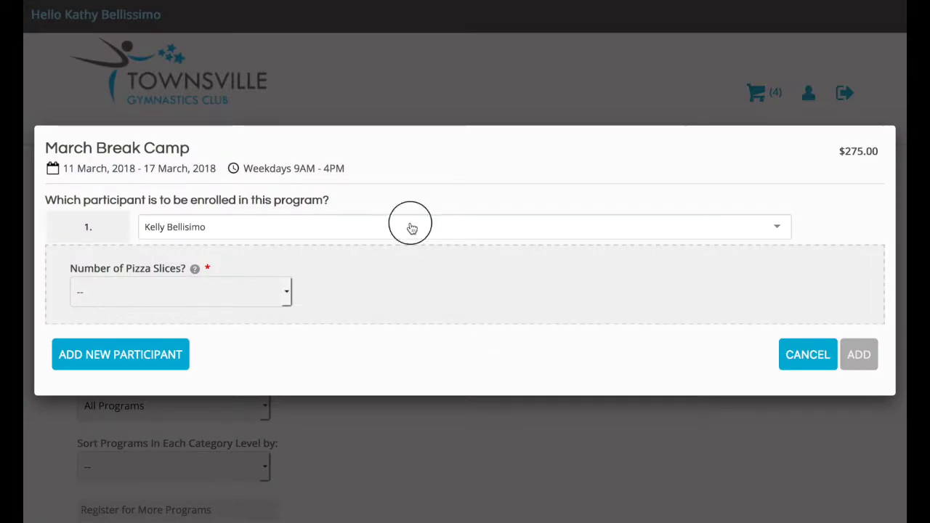
click(430, 195)
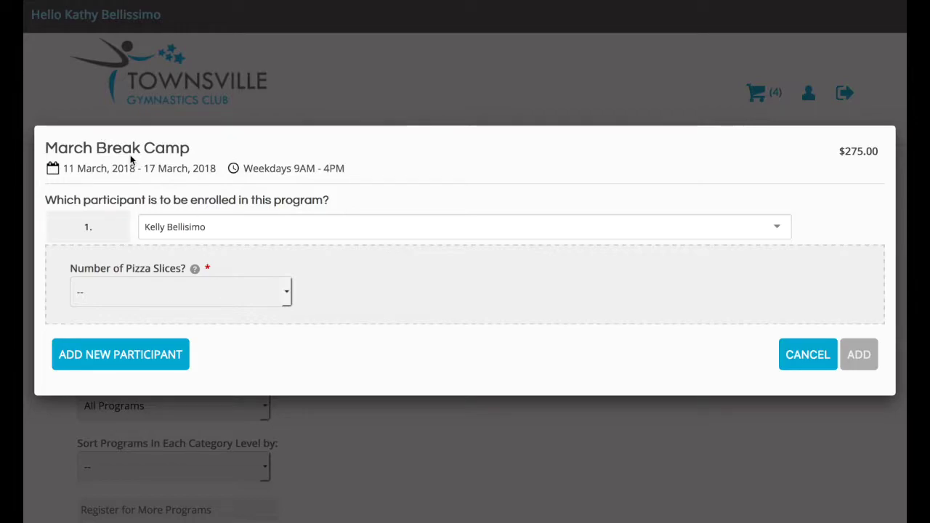
click(137, 299)
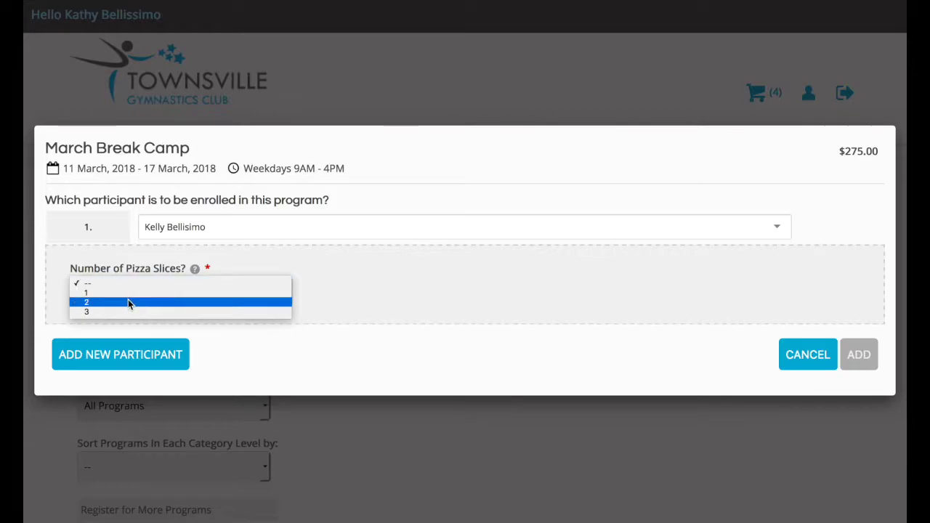
click(128, 303)
mouse_move(189, 269)
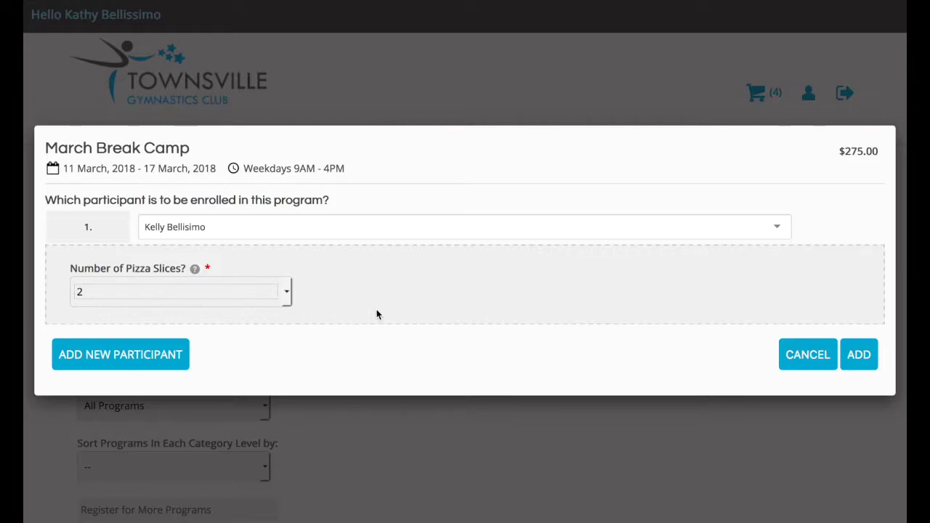
click(866, 356)
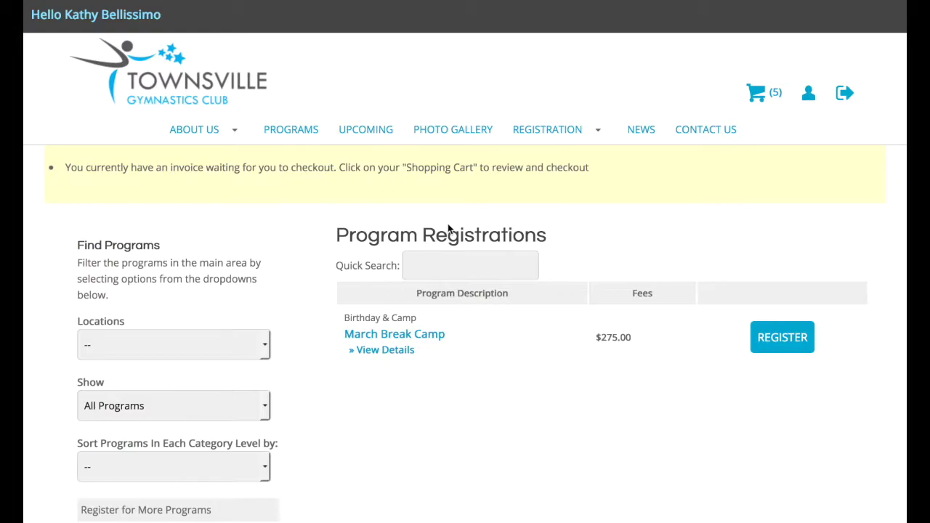
- Open the Men's program registrations and start a registration for Men's - Intermediate
mouse_move(576, 130)
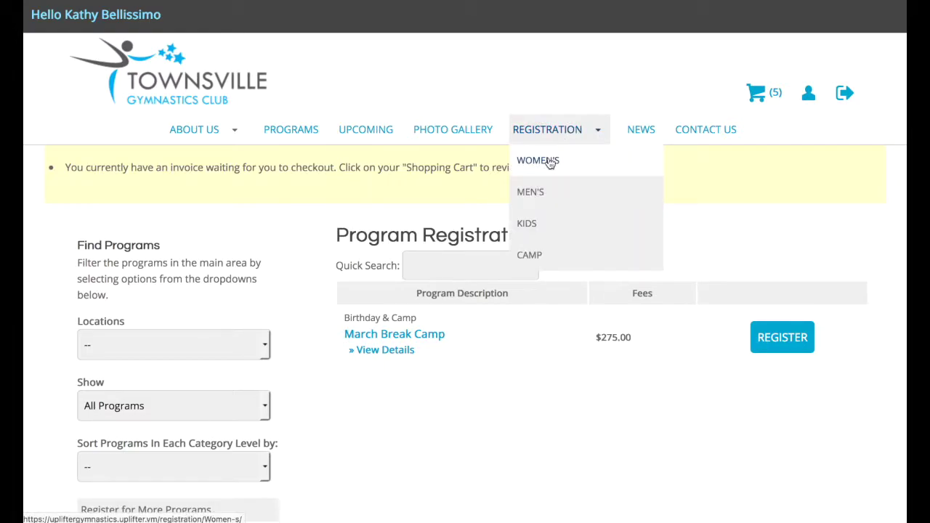
click(449, 356)
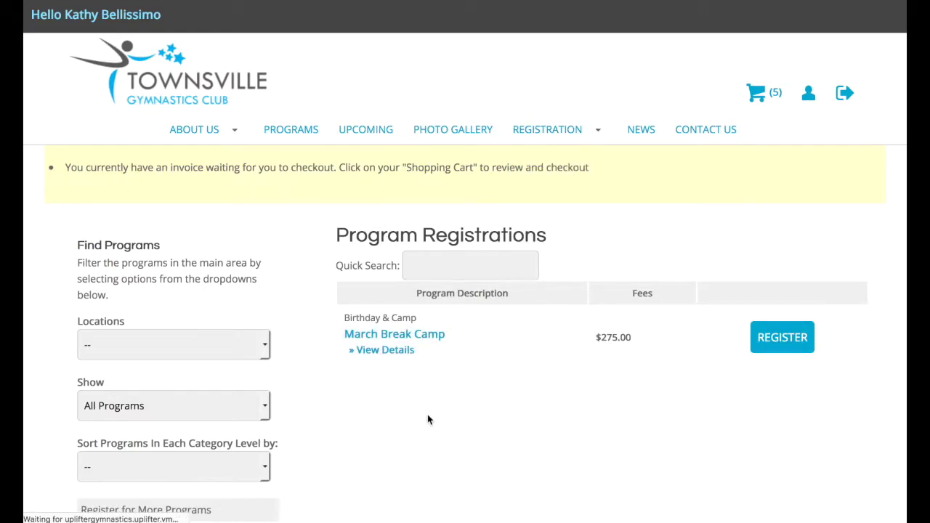
scroll(429, 420, down, 2)
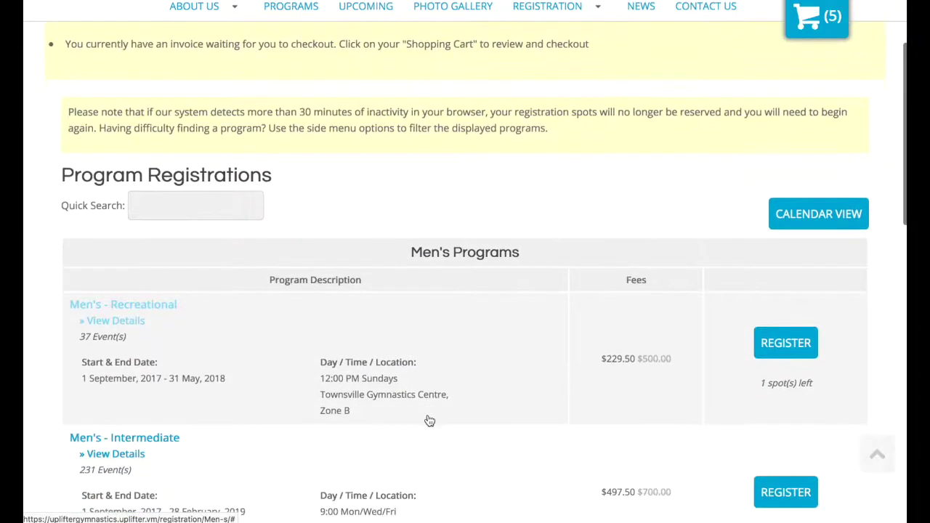
scroll(429, 421, down, 3)
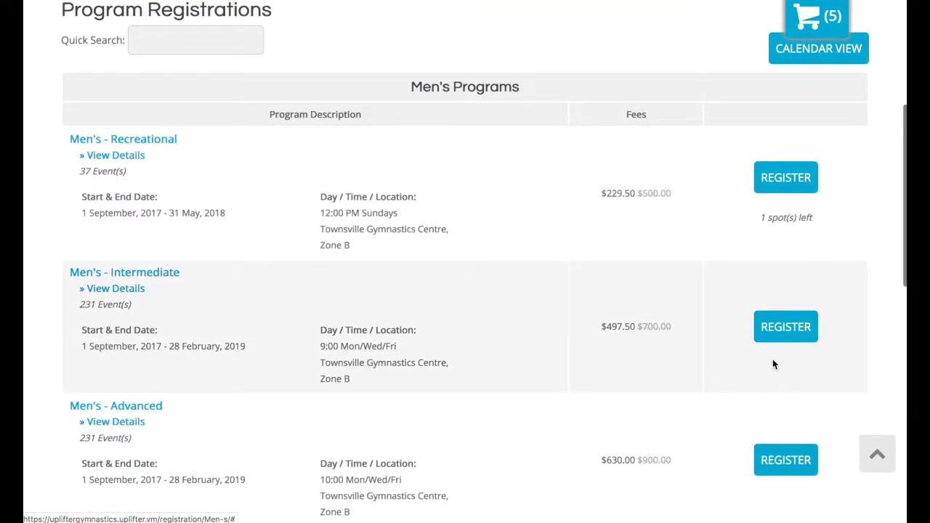
click(776, 334)
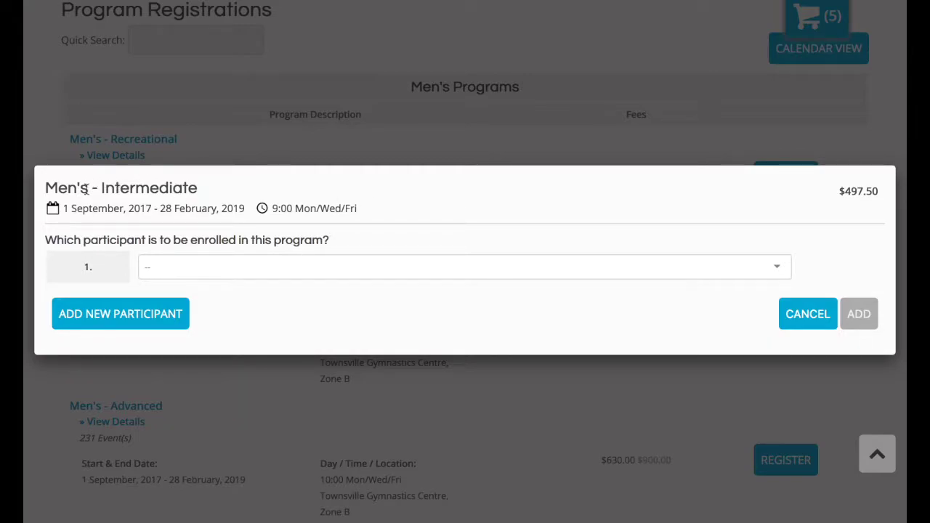
- Enrol the second listed participant in Men's - Intermediate, add the registration to the cart, and view the cart
click(197, 274)
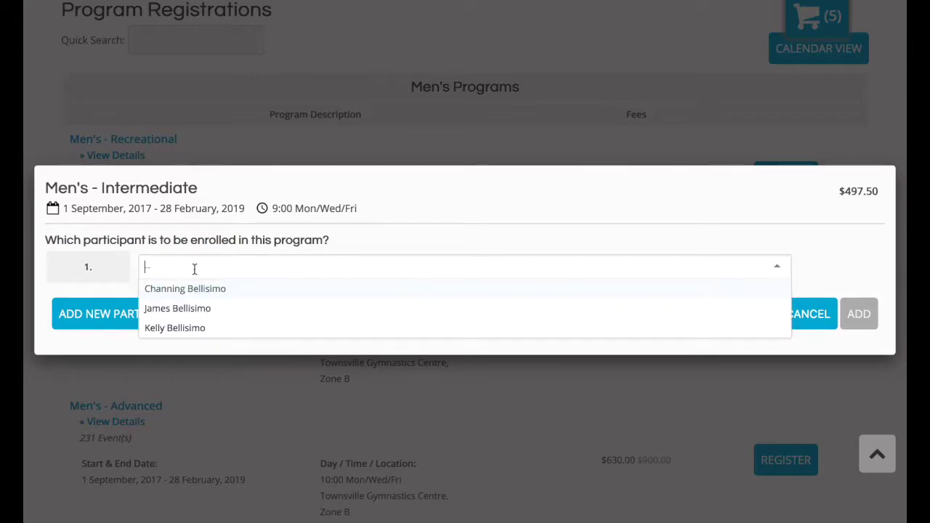
click(181, 308)
click(851, 314)
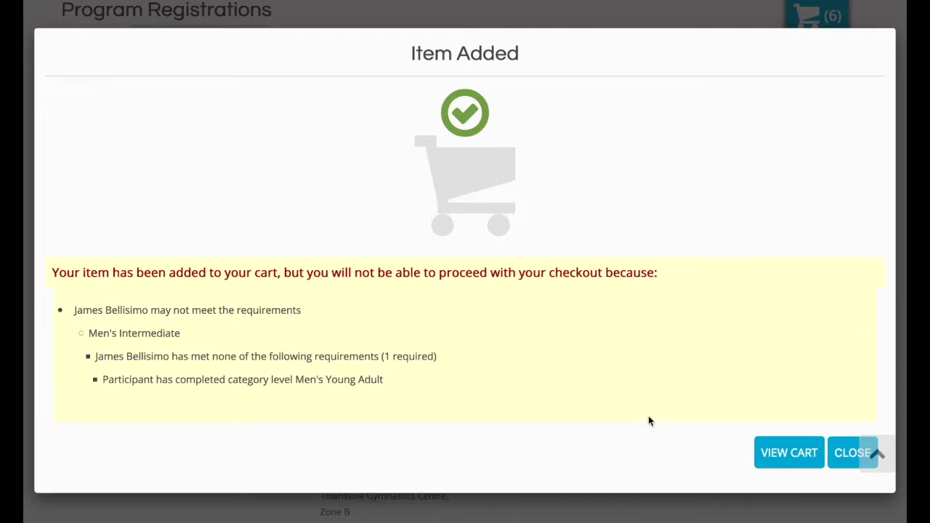
click(799, 454)
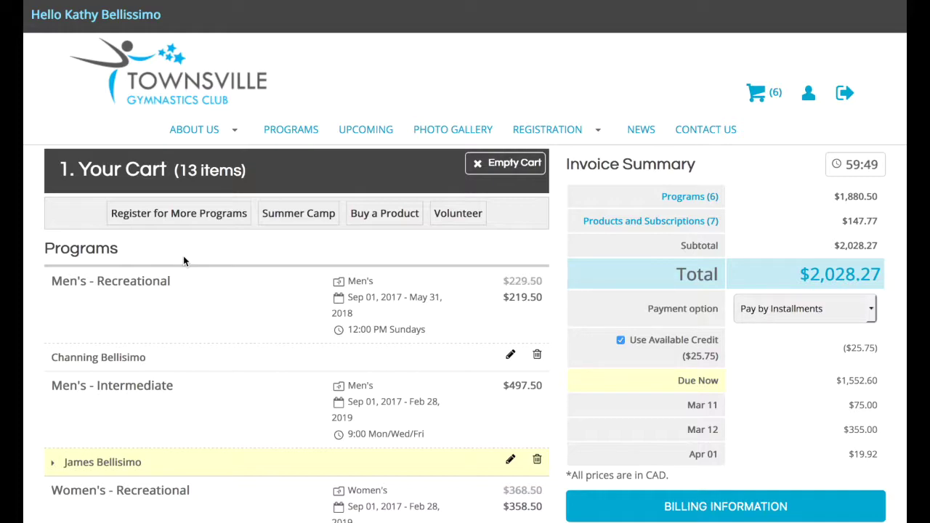
- Examine the cart's program list, the invoice summary with its expiry timer, and the available payment options
scroll(184, 260, down, 1)
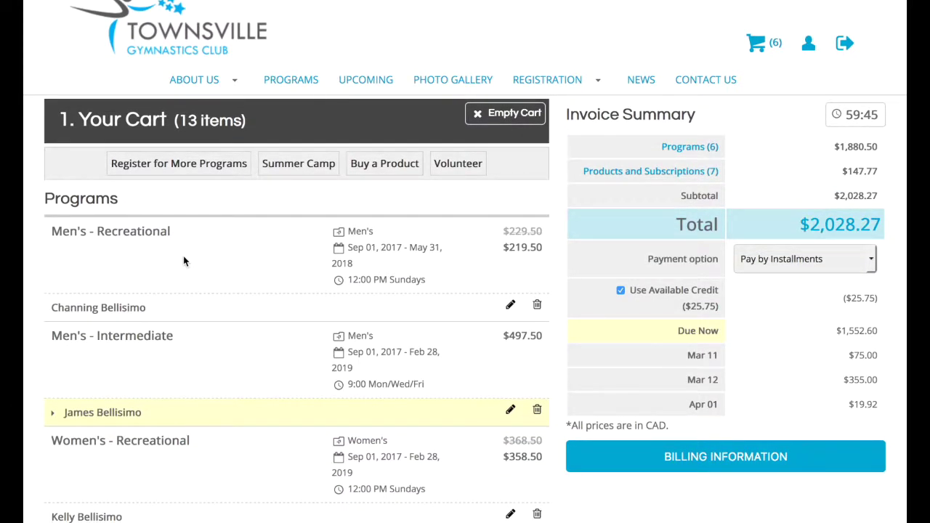
scroll(184, 261, up, 1)
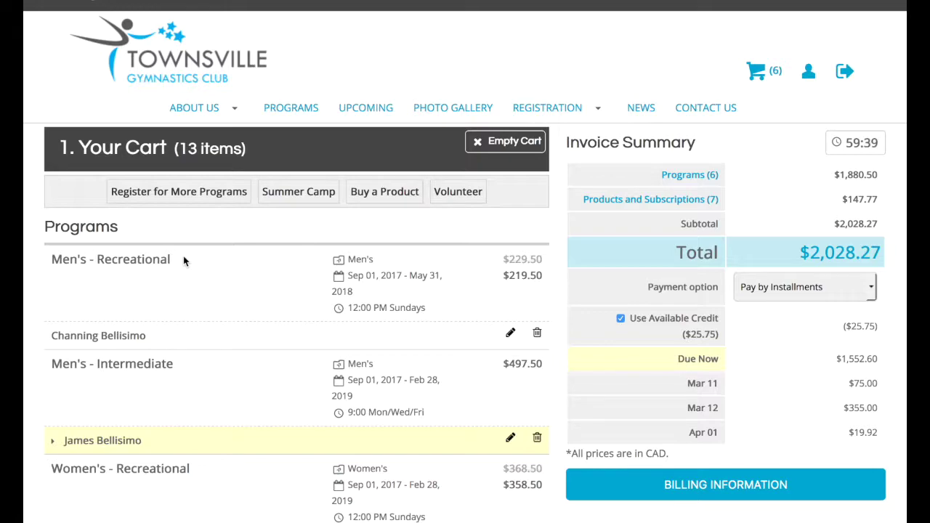
scroll(184, 261, down, 1)
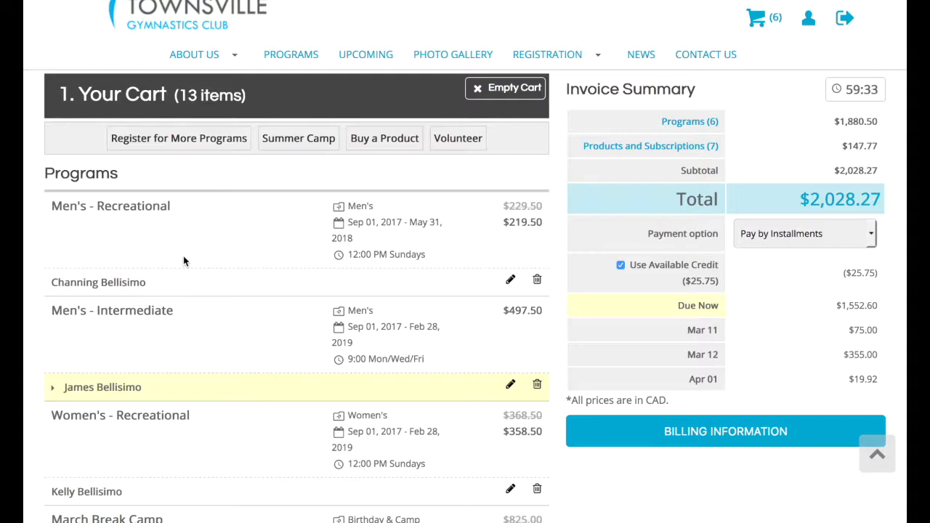
scroll(184, 260, down, 1)
scroll(184, 261, up, 1)
scroll(184, 261, up, 1)
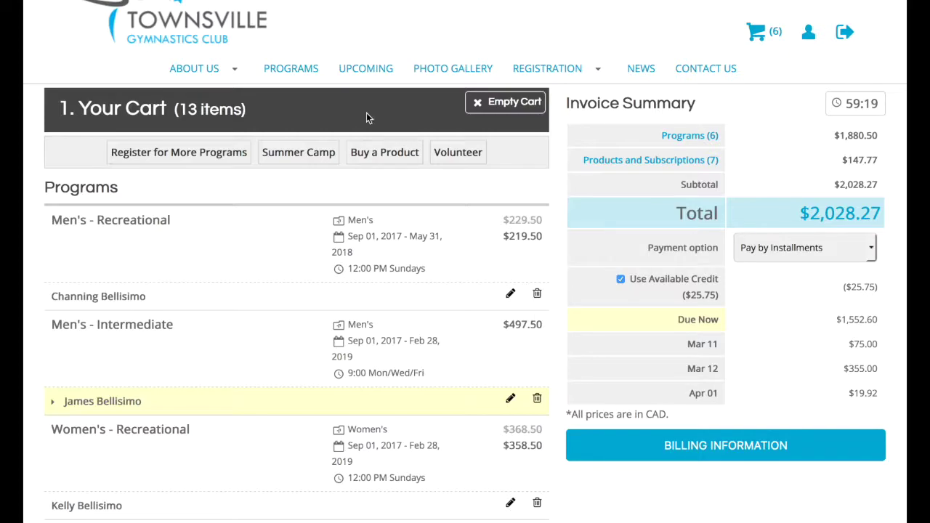
scroll(352, 194, down, 2)
scroll(353, 193, up, 2)
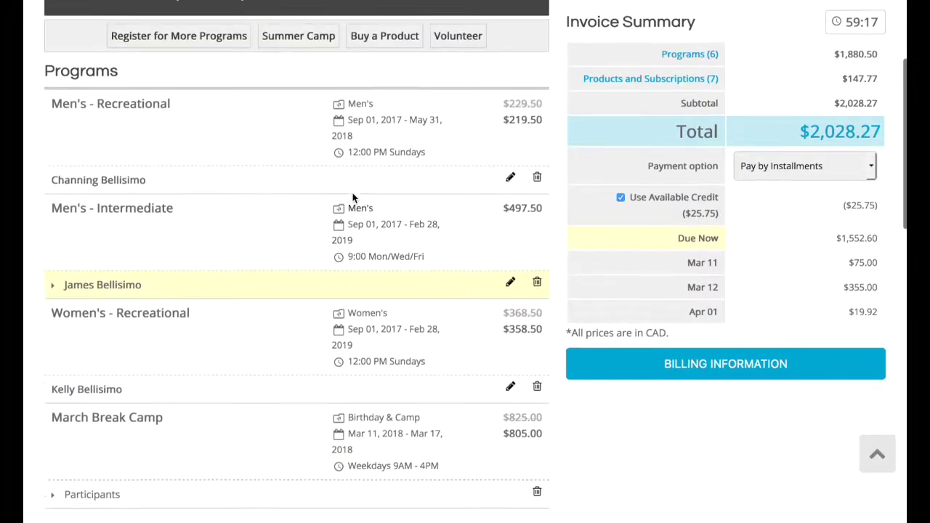
scroll(265, 254, down, 1)
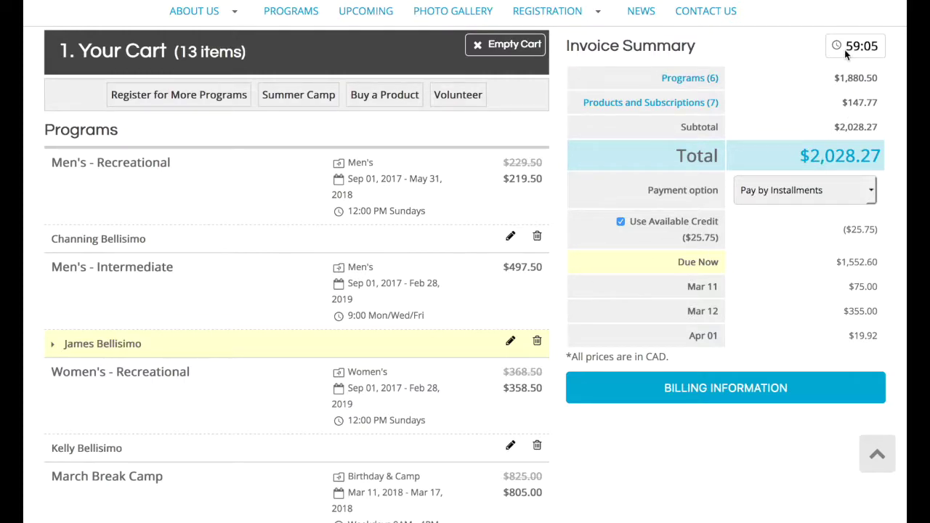
mouse_move(844, 49)
click(773, 193)
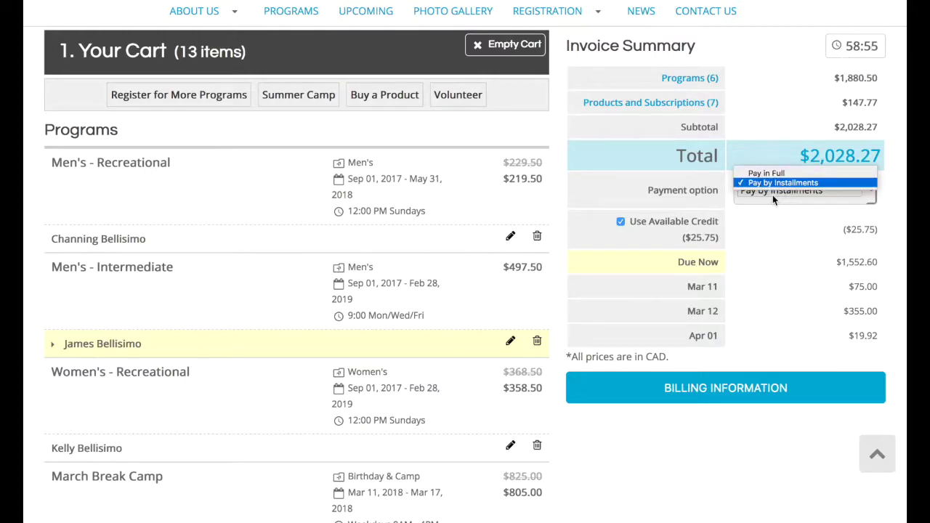
click(763, 228)
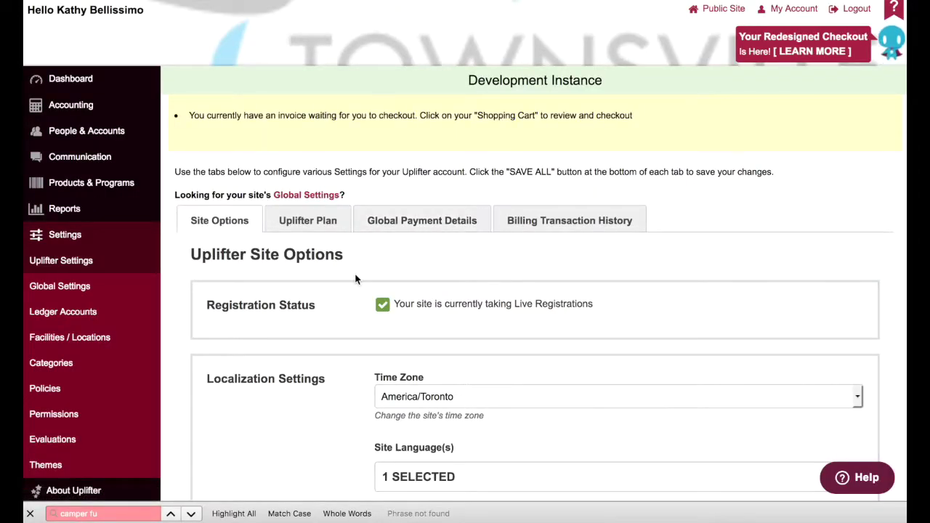
- Find the Invoicing Settings in the Uplifter site options and review the Cart Expiry Time setting
scroll(355, 279, down, 2)
scroll(356, 279, down, 6)
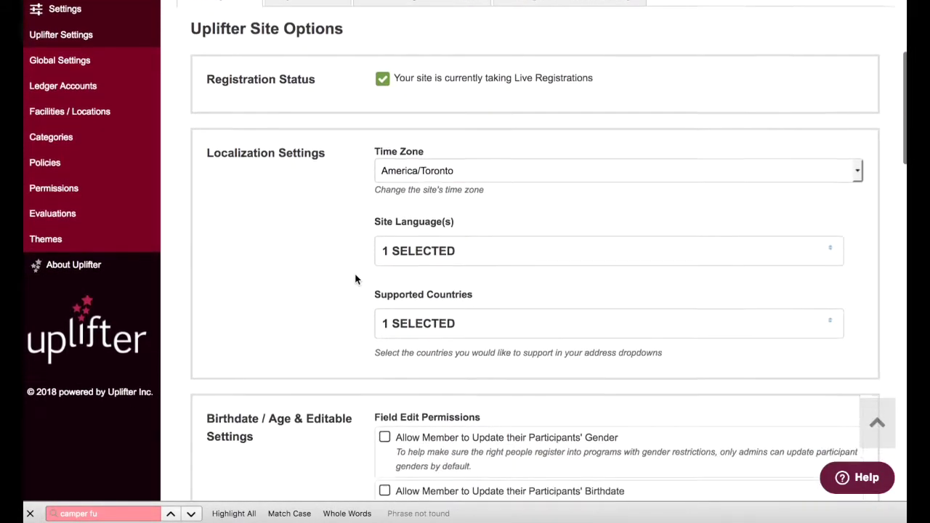
scroll(355, 278, down, 9)
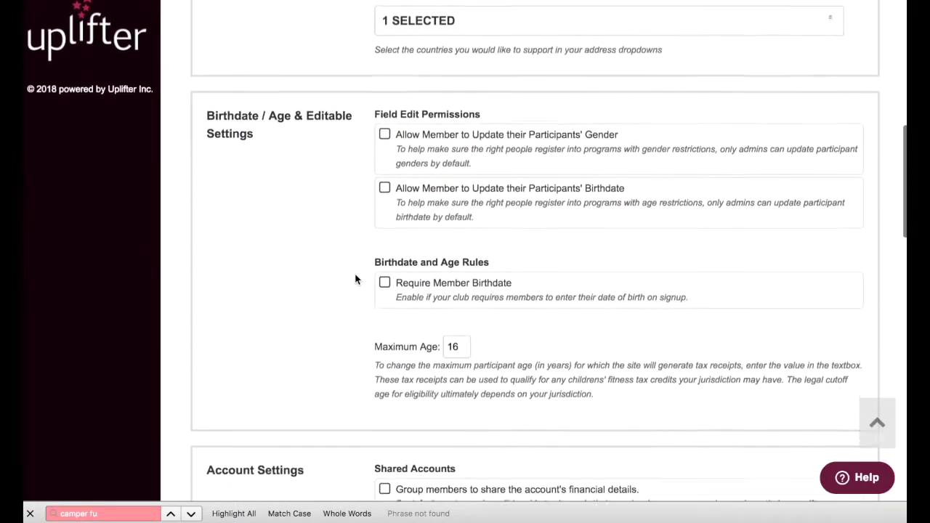
scroll(355, 279, up, 15)
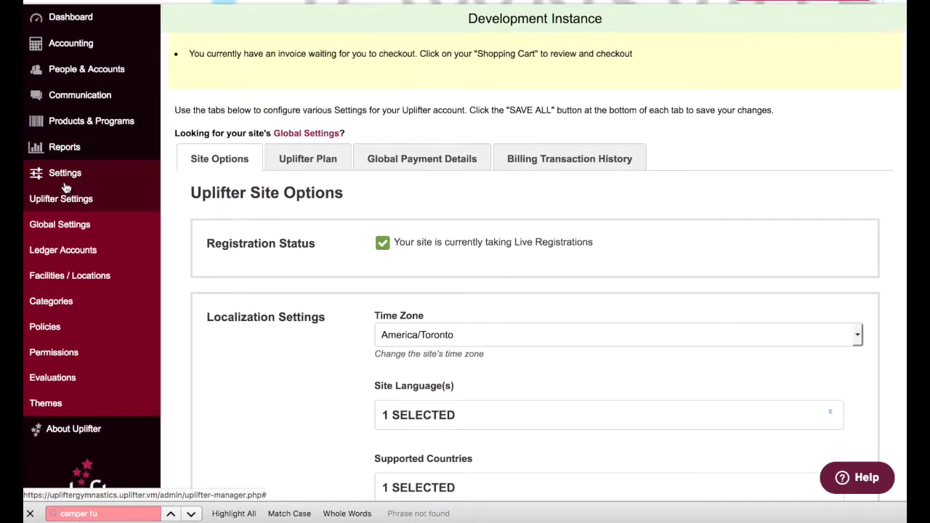
scroll(215, 343, down, 20)
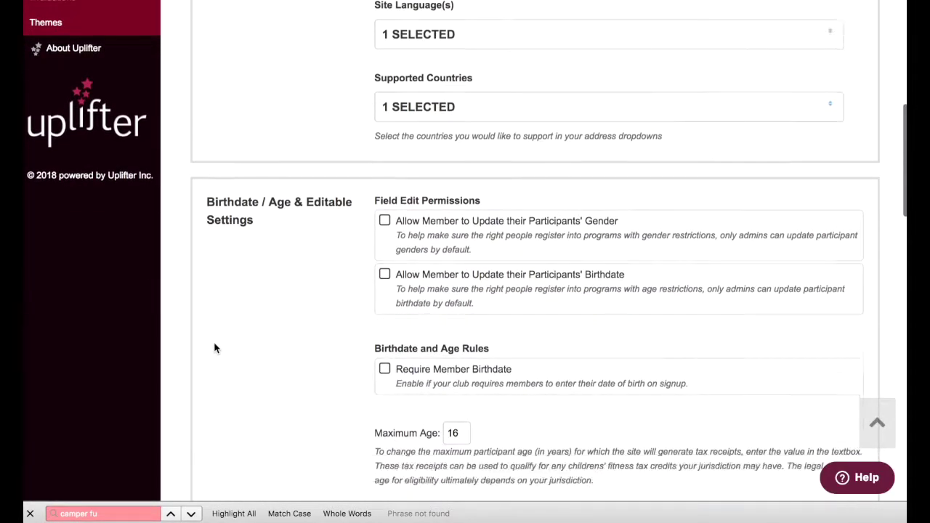
scroll(215, 343, down, 5)
scroll(214, 343, up, 2)
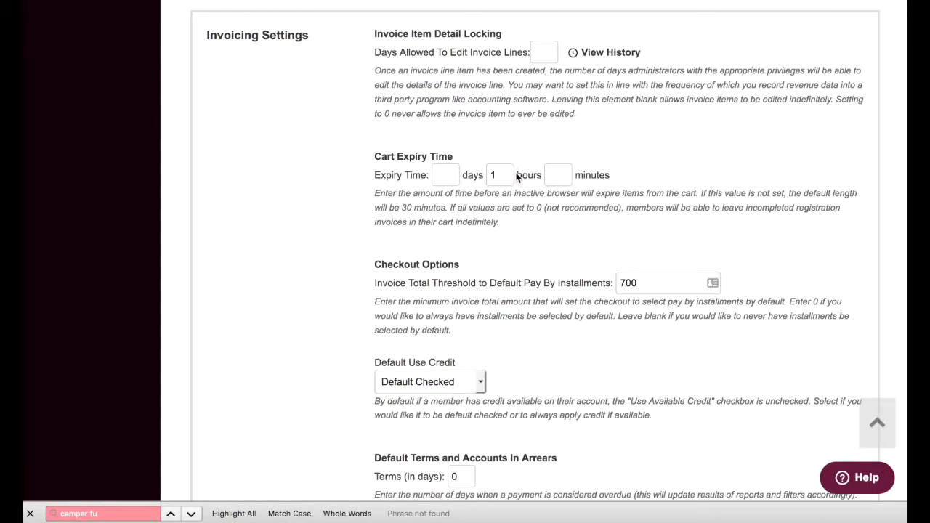
- Review the installment threshold under Checkout Options and set Default Use Credit to Always Apply Credit
scroll(516, 176, down, 3)
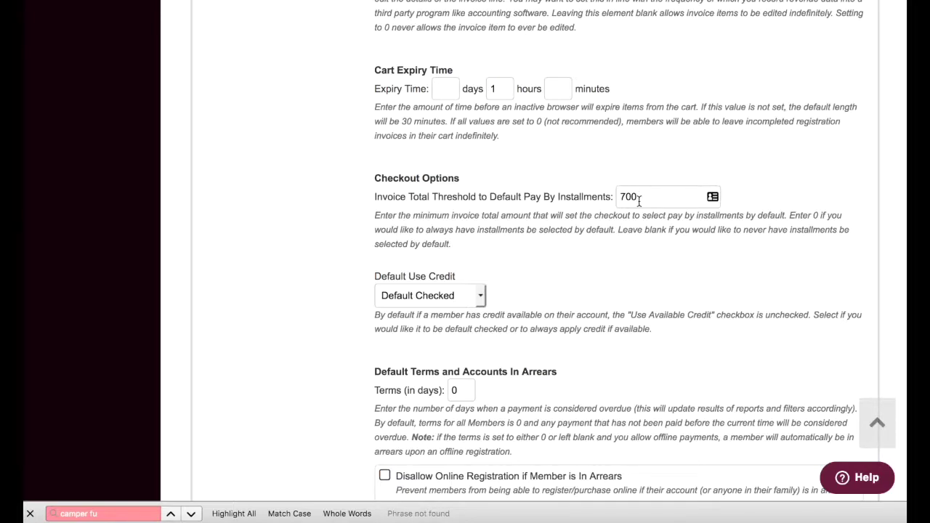
scroll(530, 294, down, 1)
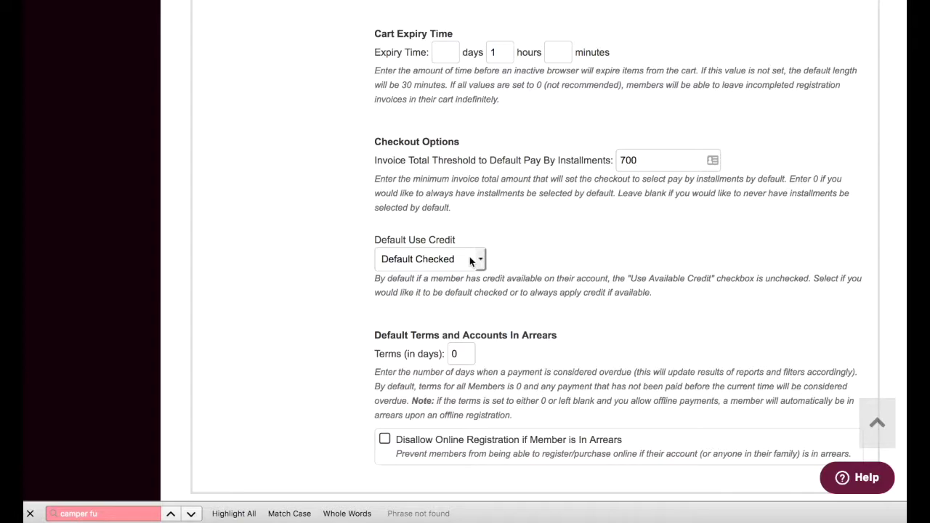
click(469, 261)
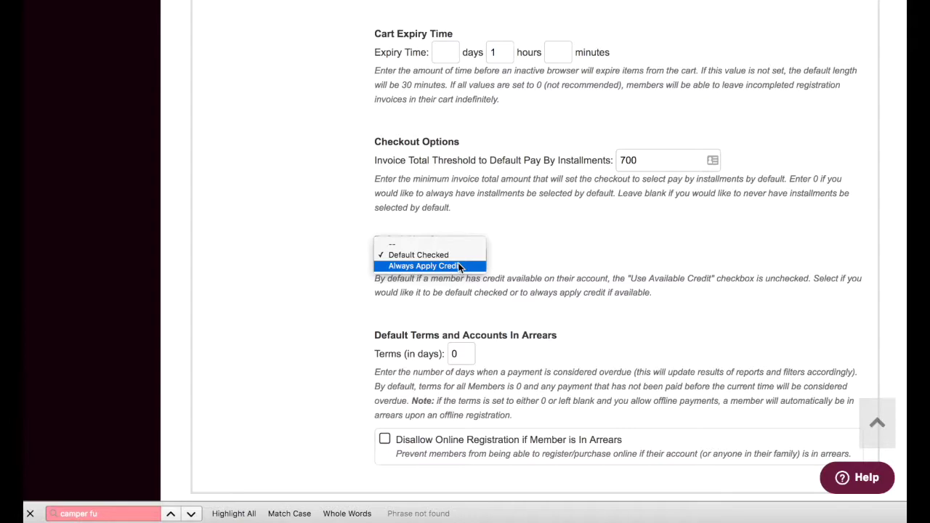
click(459, 266)
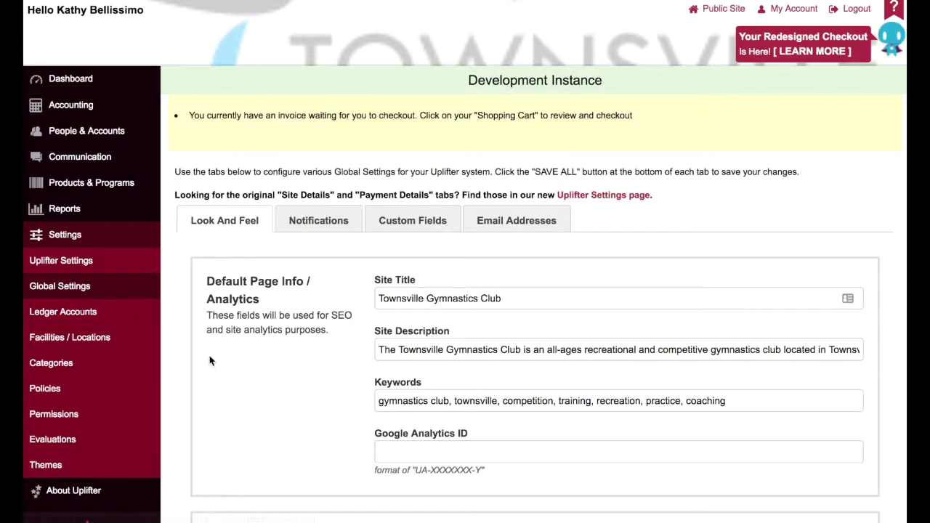
- Examine the Products, Subscriptions & Volunteer Sign-up Links in Global Settings, toggling the Register for More Programs link off and back on
scroll(210, 360, down, 6)
scroll(209, 359, down, 4)
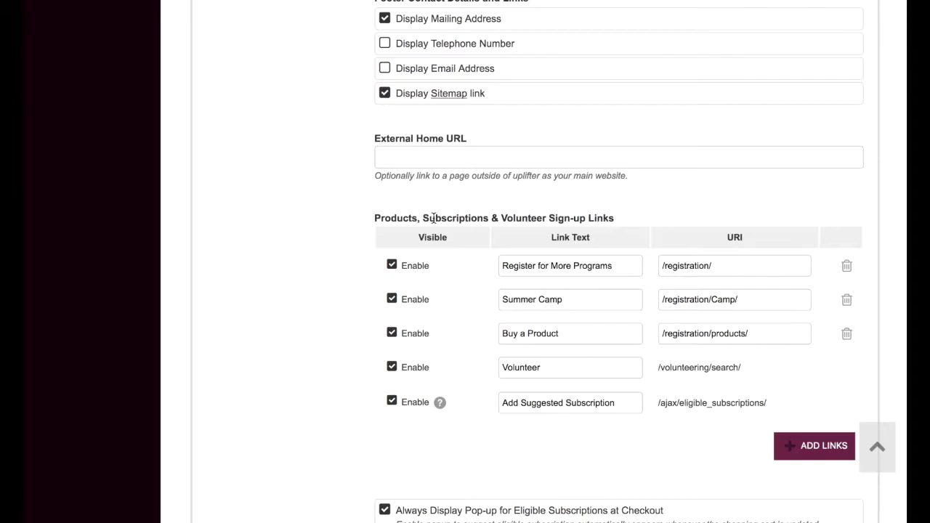
click(618, 265)
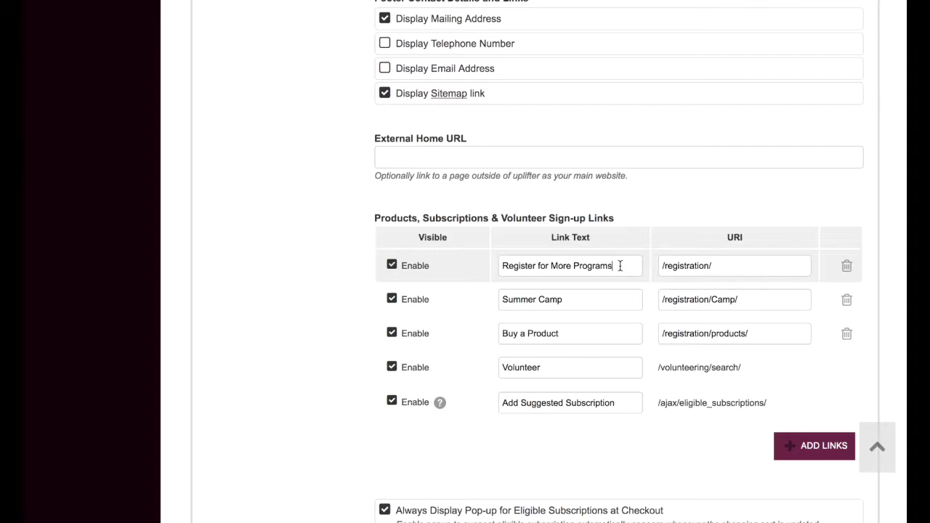
click(391, 264)
click(391, 265)
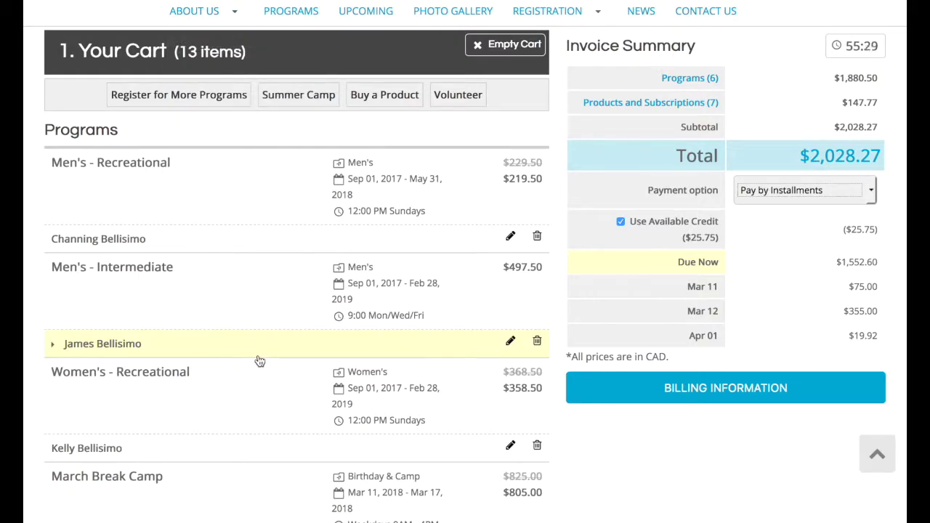
- Expand the highlighted participant under Men's - Intermediate in the cart, read the requirement details, and collapse them
scroll(135, 182, down, 1)
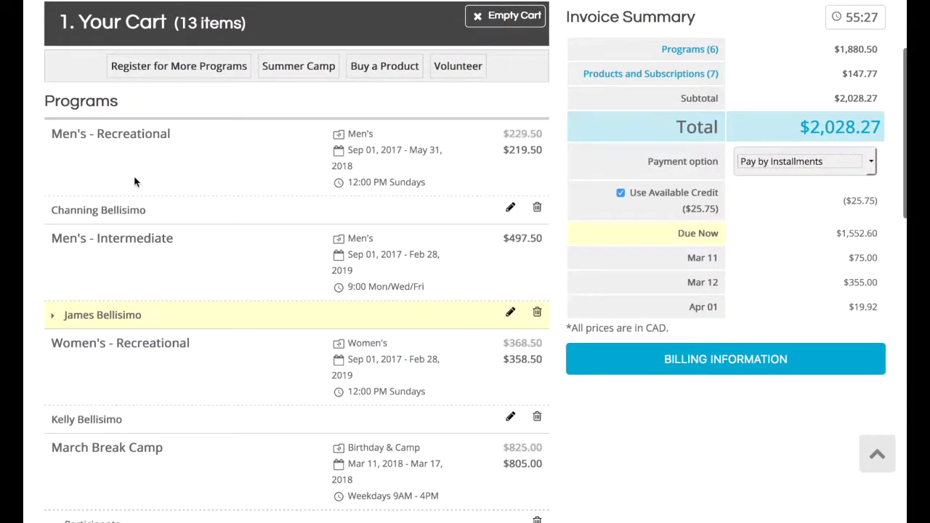
scroll(134, 182, down, 1)
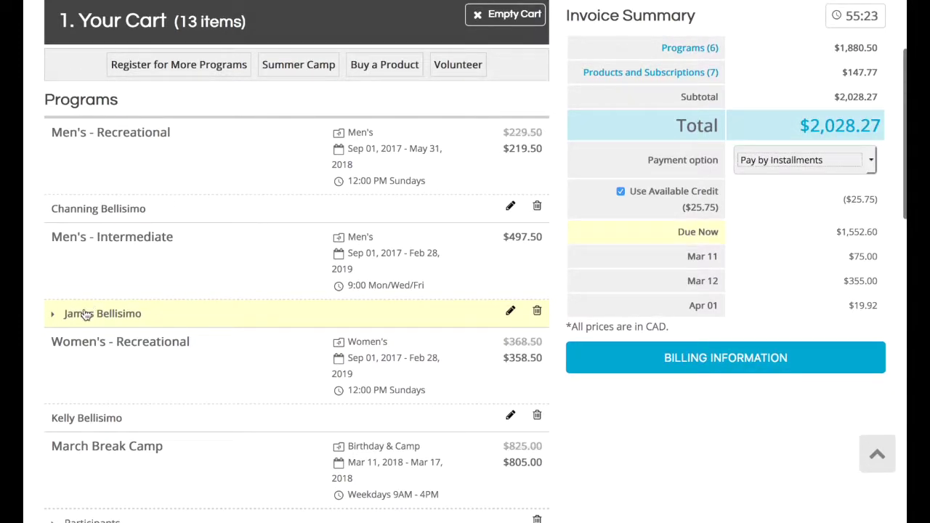
scroll(84, 310, down, 1)
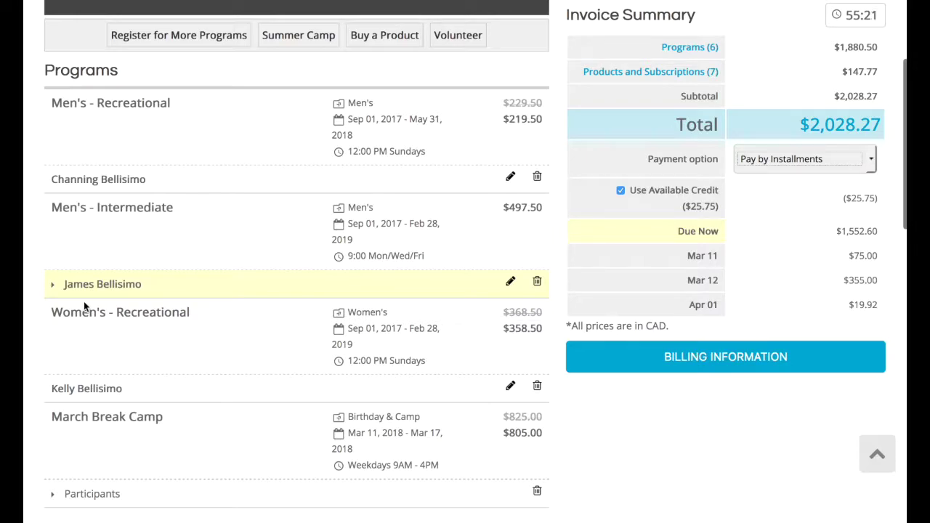
click(85, 290)
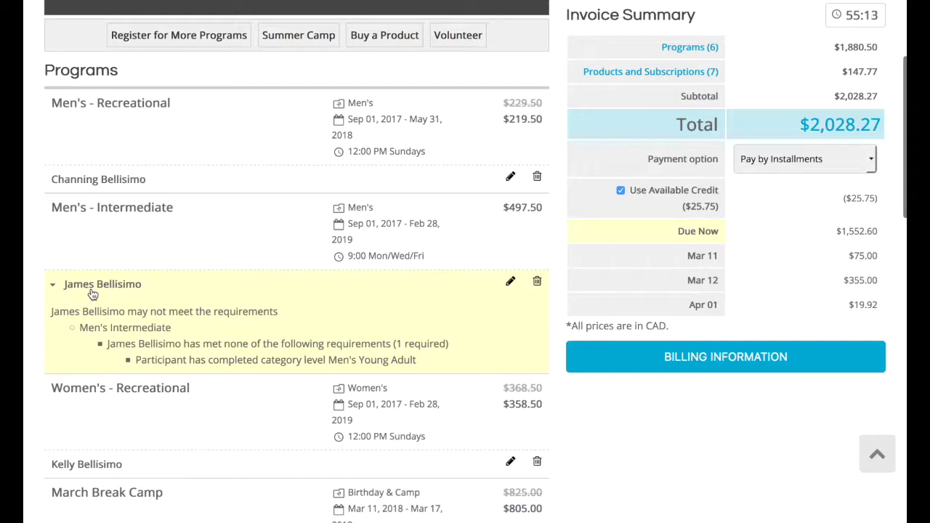
scroll(92, 293, down, 1)
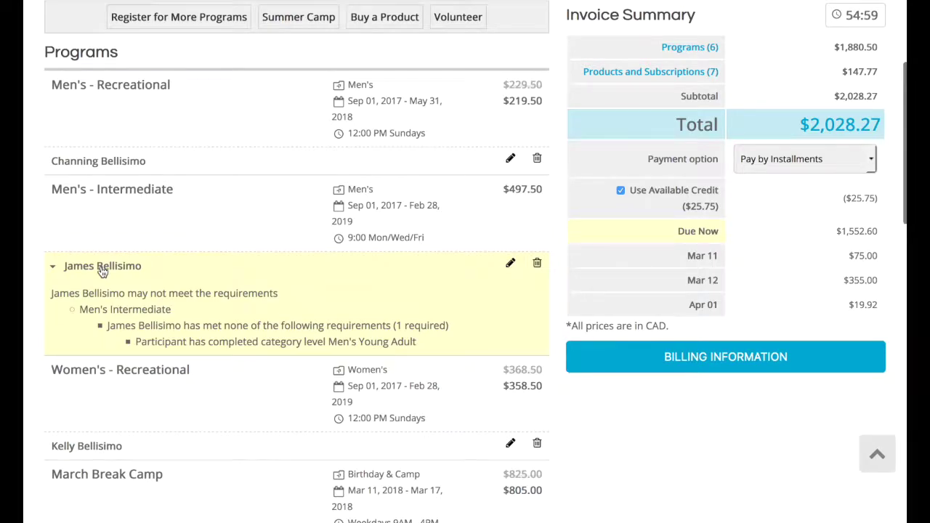
scroll(102, 269, down, 1)
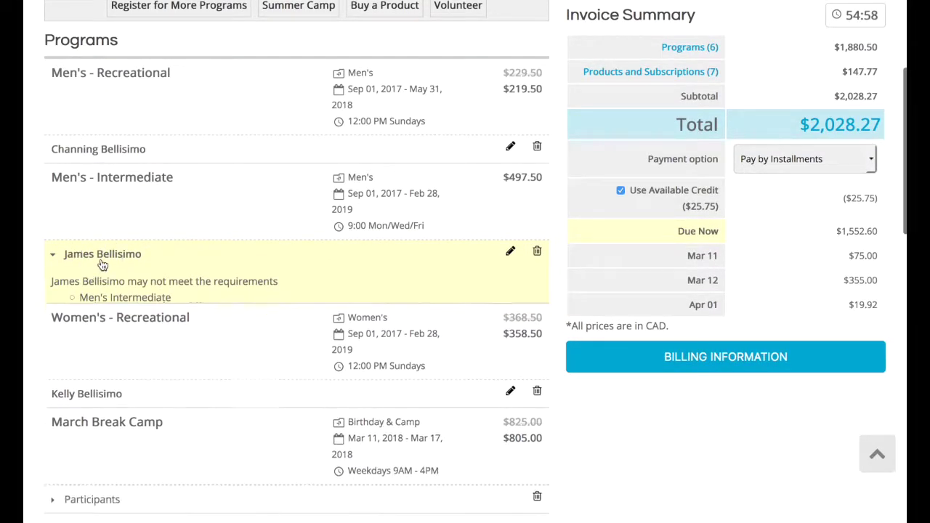
click(102, 265)
- Expand the March Break Camp participants in the cart and compare their individual prices with the other programs' prices
scroll(105, 274, down, 1)
scroll(104, 275, down, 2)
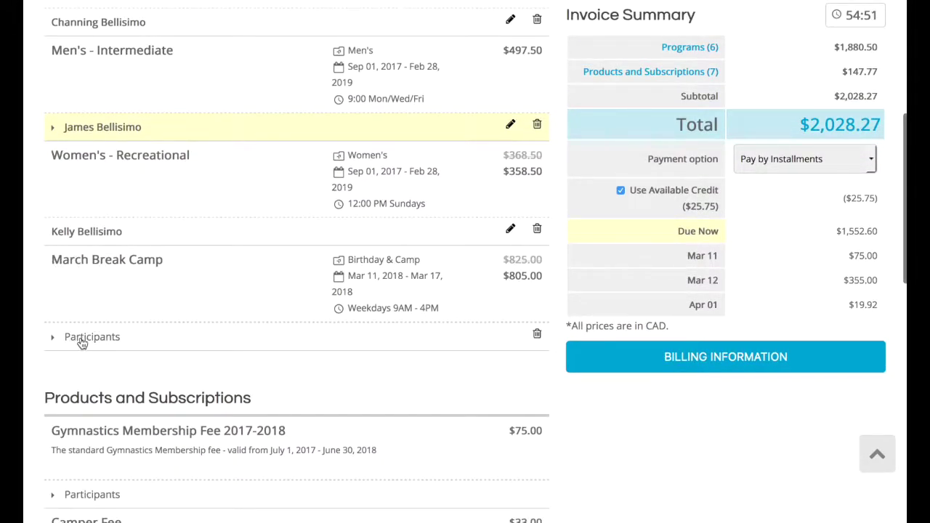
scroll(80, 342, down, 1)
scroll(80, 334, down, 2)
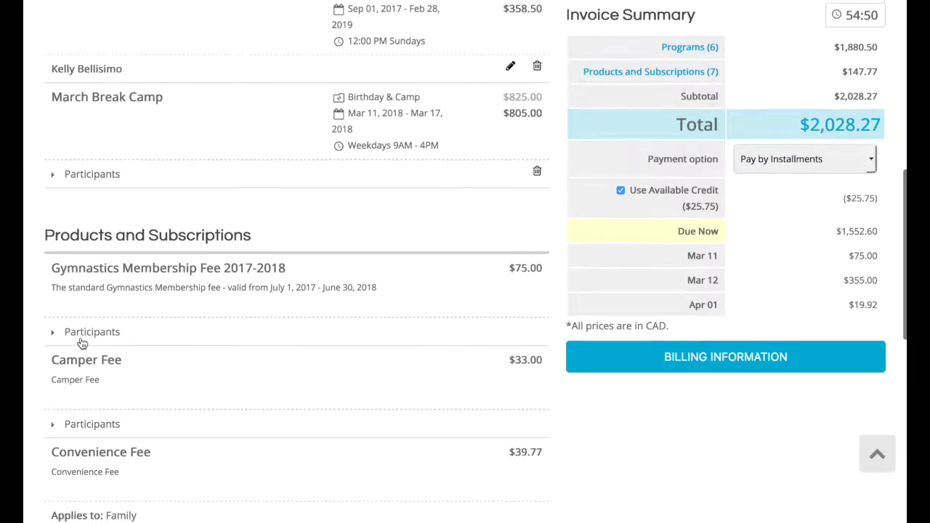
scroll(80, 340, up, 2)
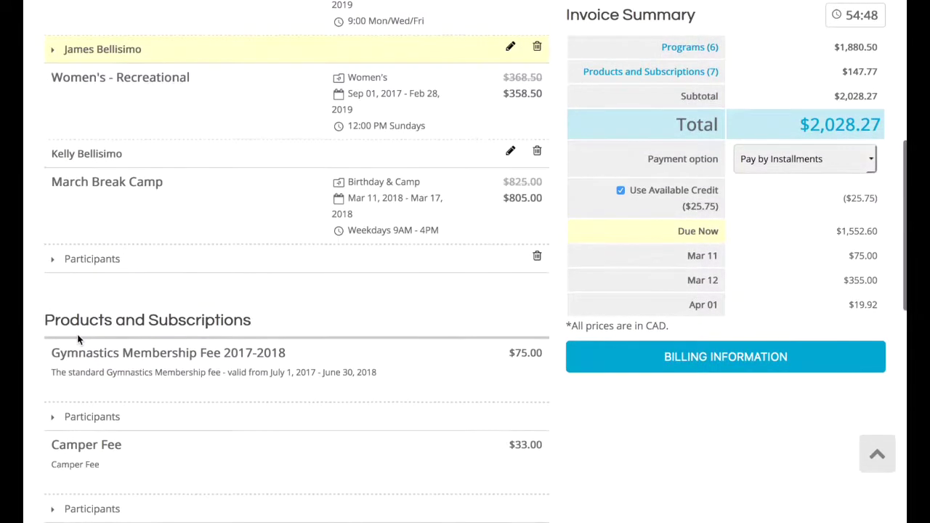
click(80, 260)
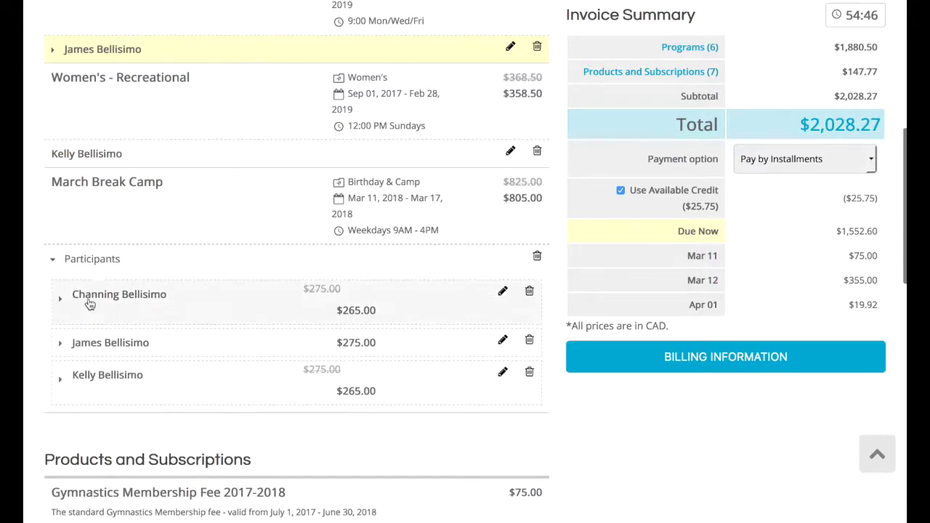
scroll(301, 316, up, 1)
scroll(301, 315, down, 1)
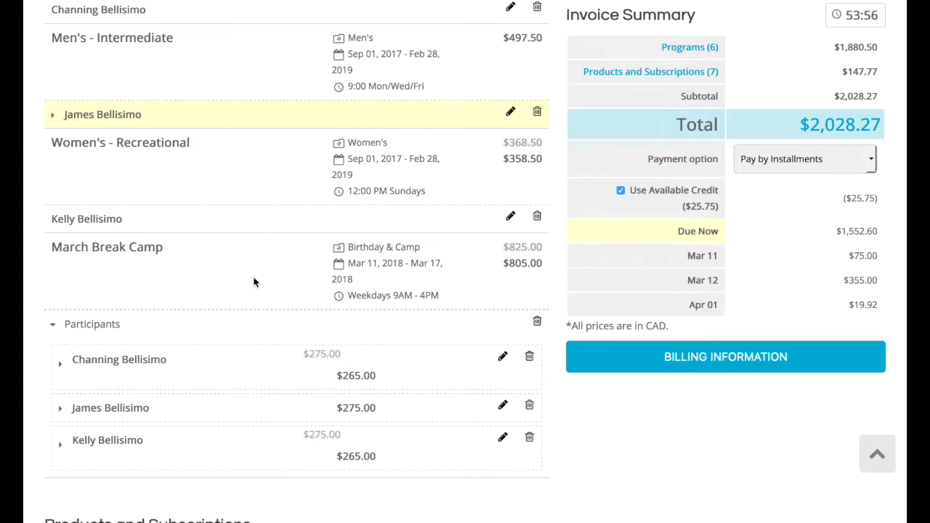
scroll(254, 282, up, 1)
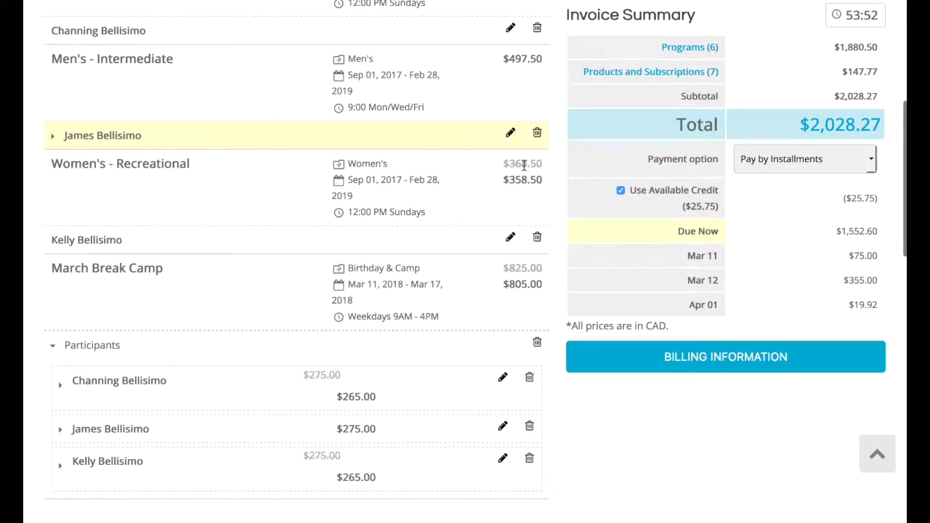
scroll(309, 218, down, 1)
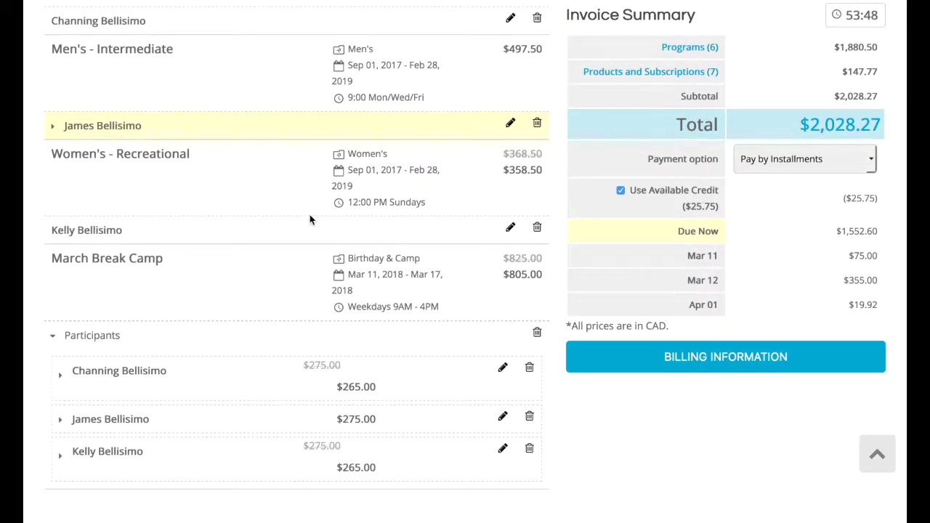
scroll(302, 260, down, 1)
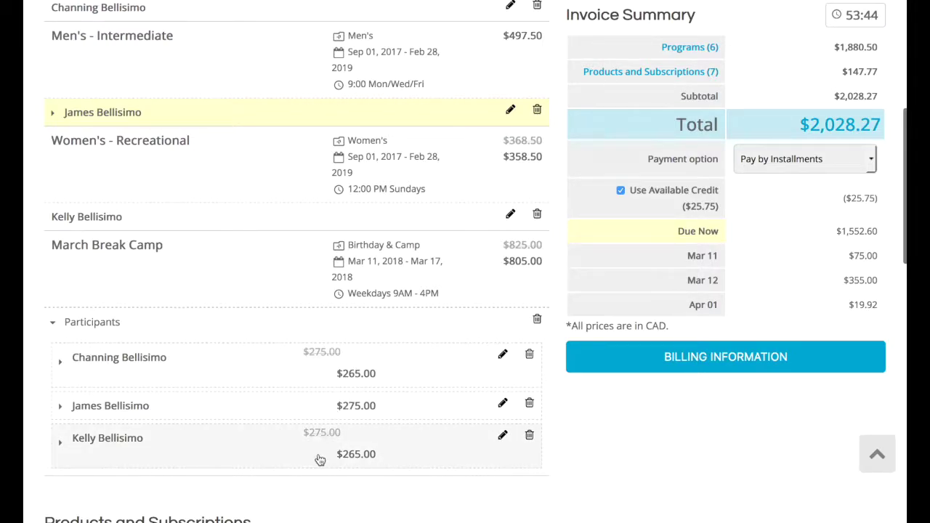
scroll(319, 458, down, 1)
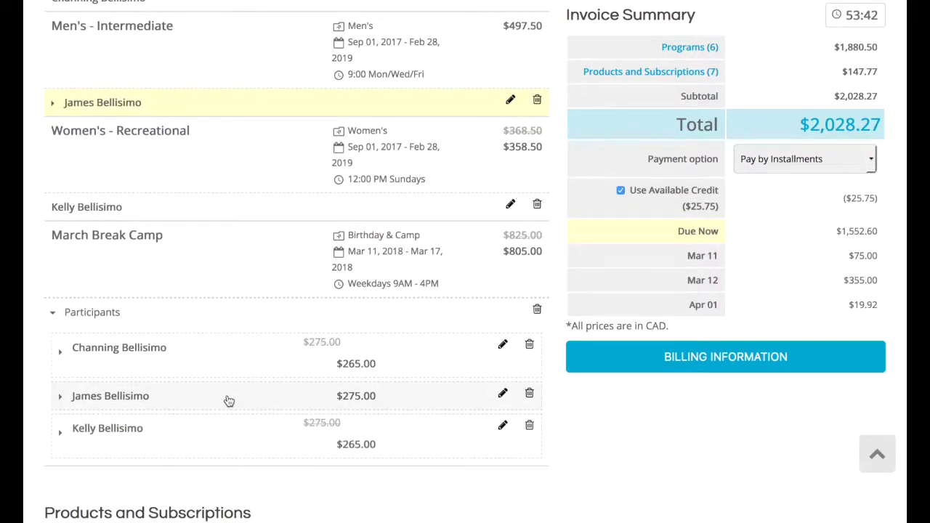
- Expand the first March Break Camp participant to read the registration answers, and collapse the entry
click(109, 355)
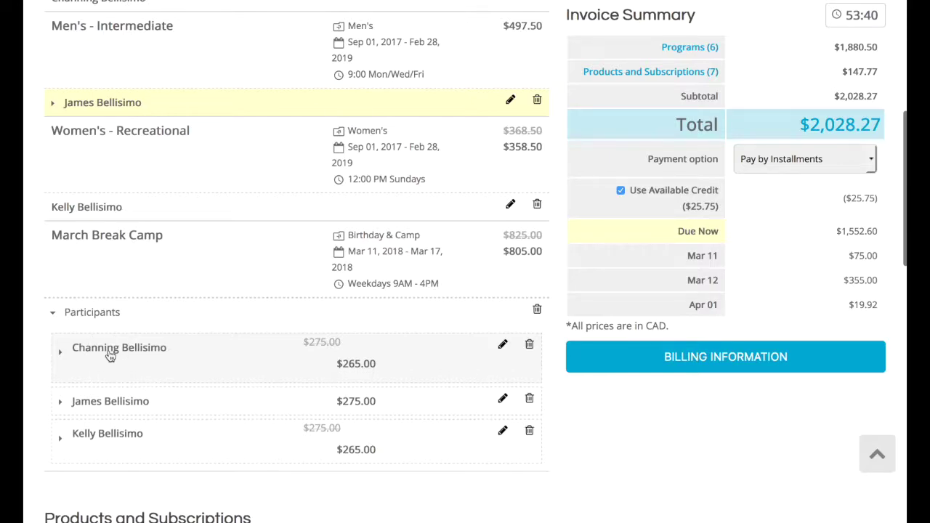
scroll(109, 356, down, 2)
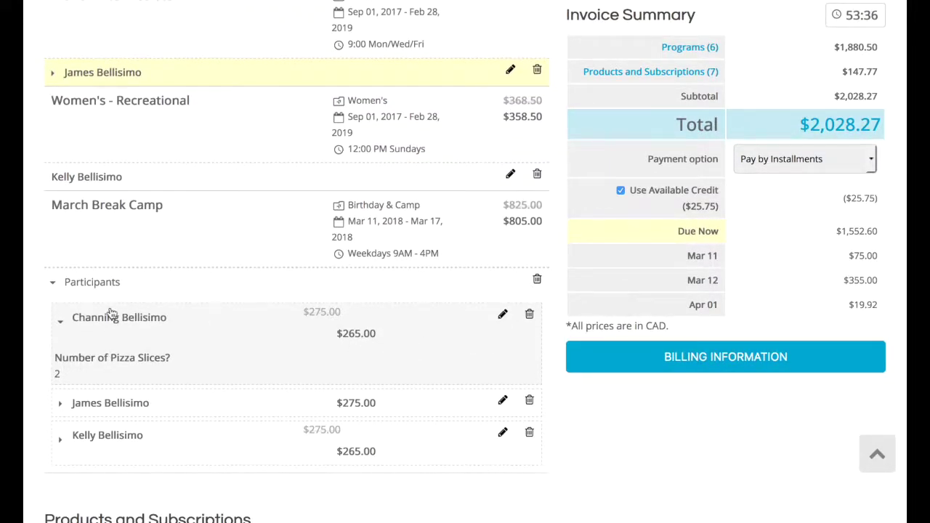
click(83, 317)
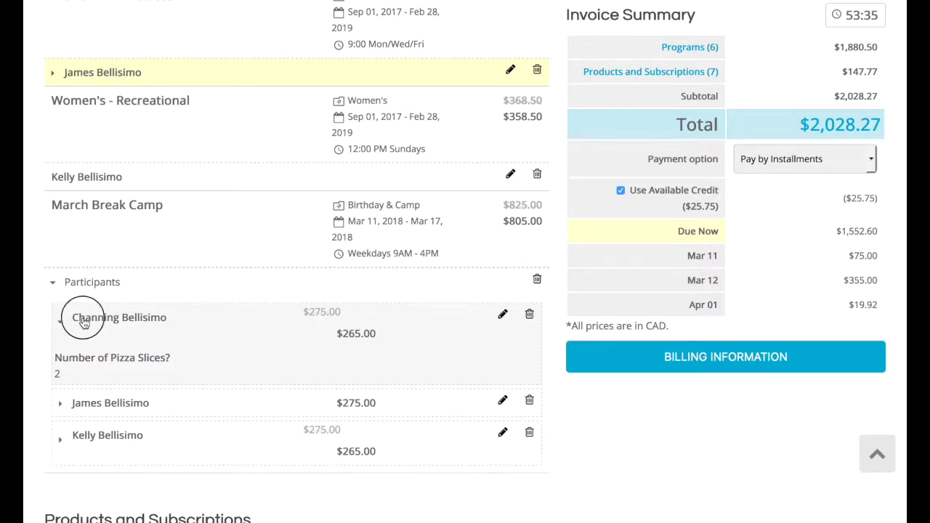
- Open the first March Break Camp participant's registration for editing, view the Number of Pizza Slices choices, and cancel
click(502, 317)
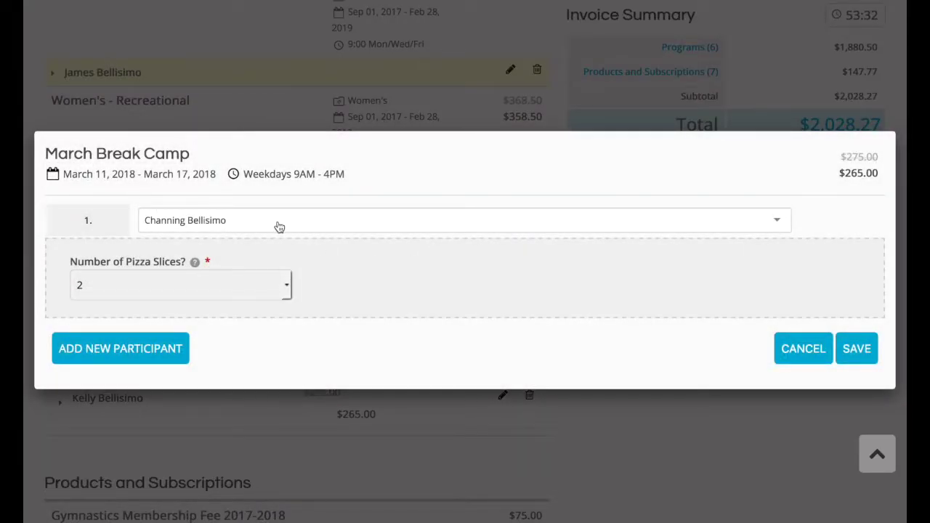
click(157, 283)
click(395, 293)
click(787, 354)
- Try to reassign the Women's - Recreational registration to the participant enrolled in Men's - Intermediate, and cancel the edit
scroll(467, 229, up, 1)
click(509, 195)
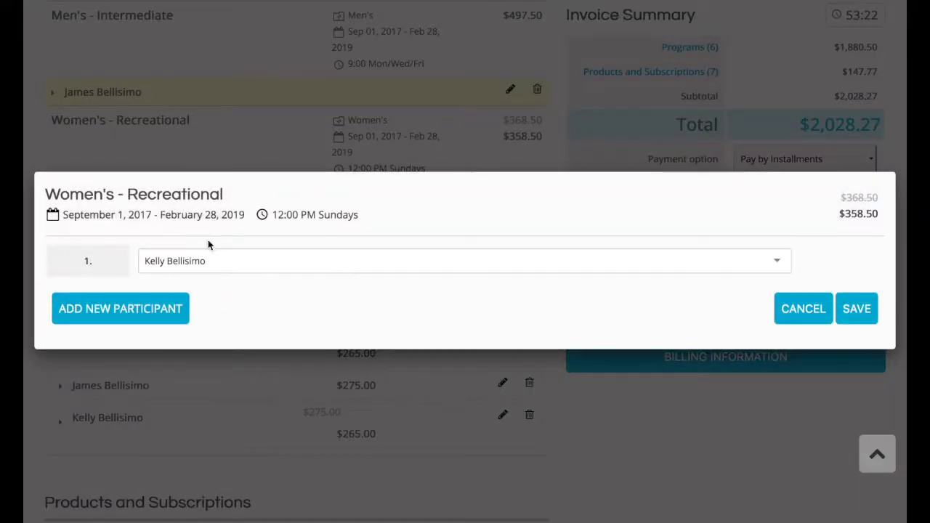
click(200, 262)
click(194, 302)
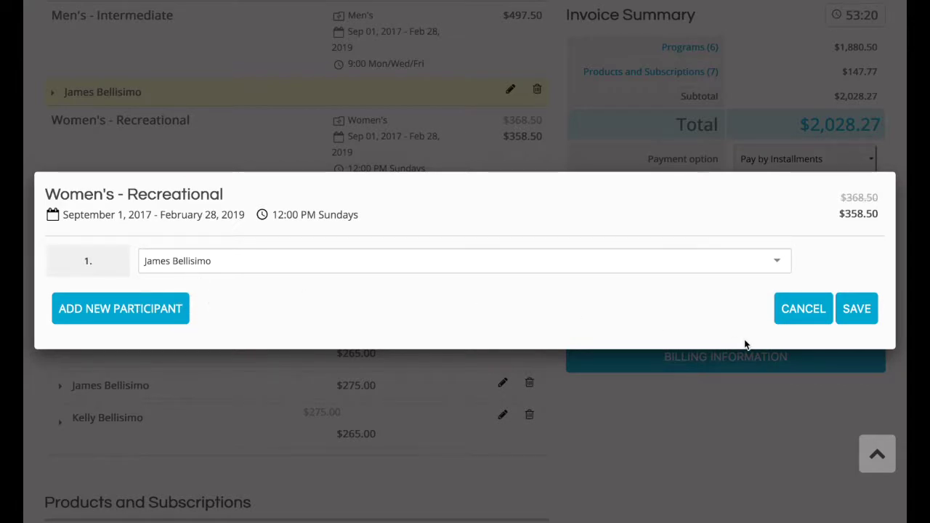
click(853, 311)
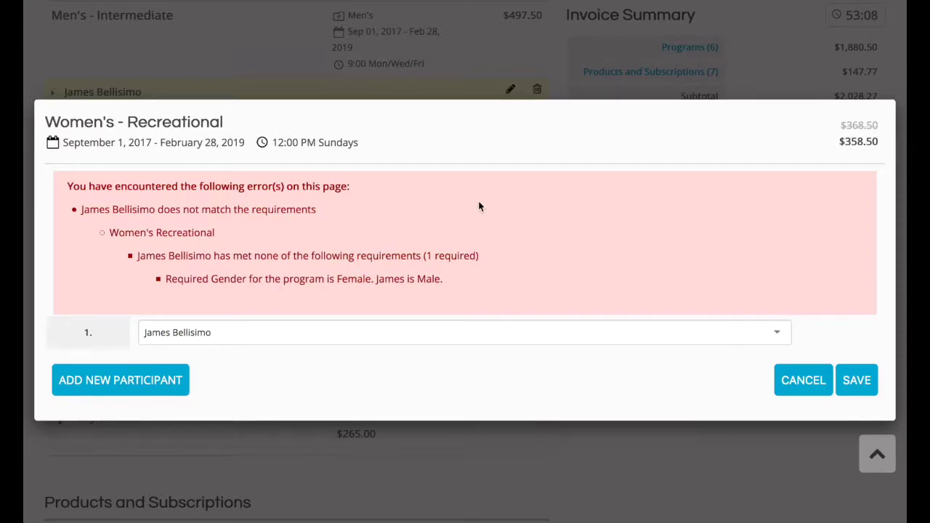
click(800, 386)
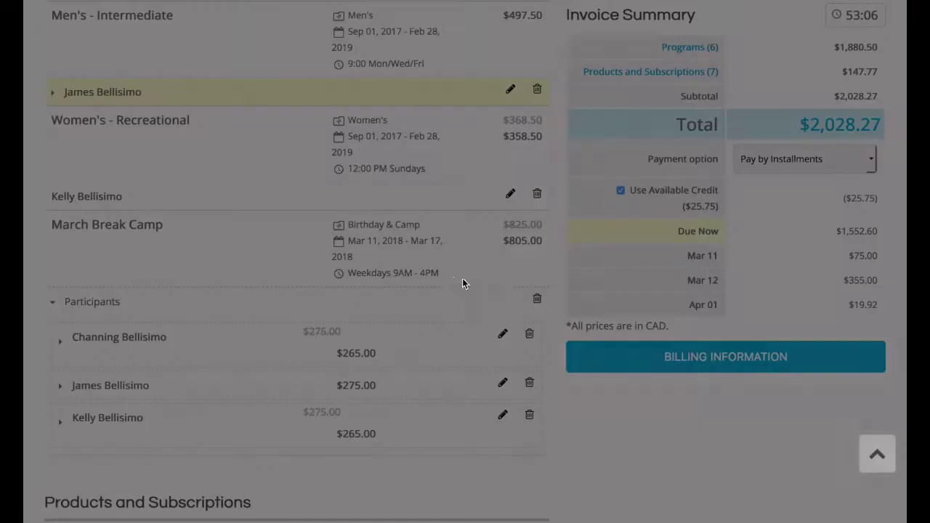
- Look over the cart's products and subscriptions and proceed to the Billing Information stage
scroll(453, 283, down, 3)
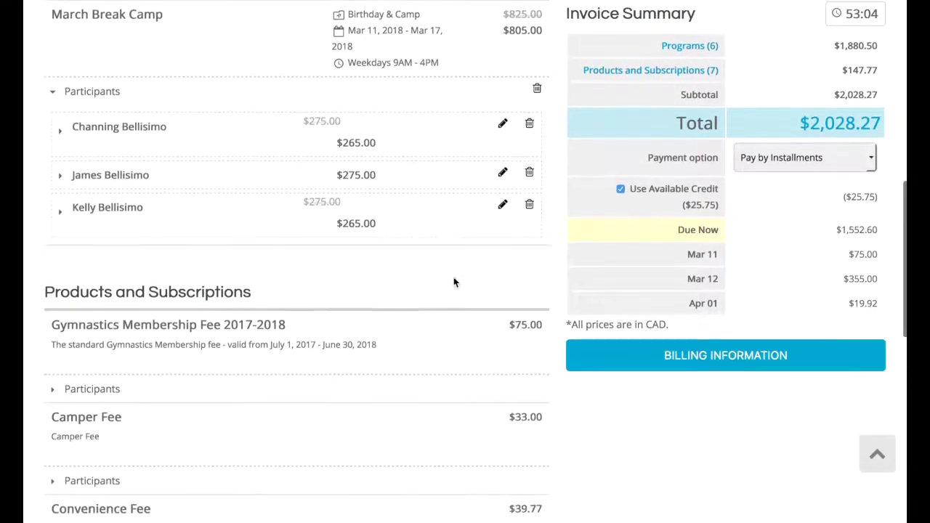
scroll(453, 283, down, 4)
click(631, 358)
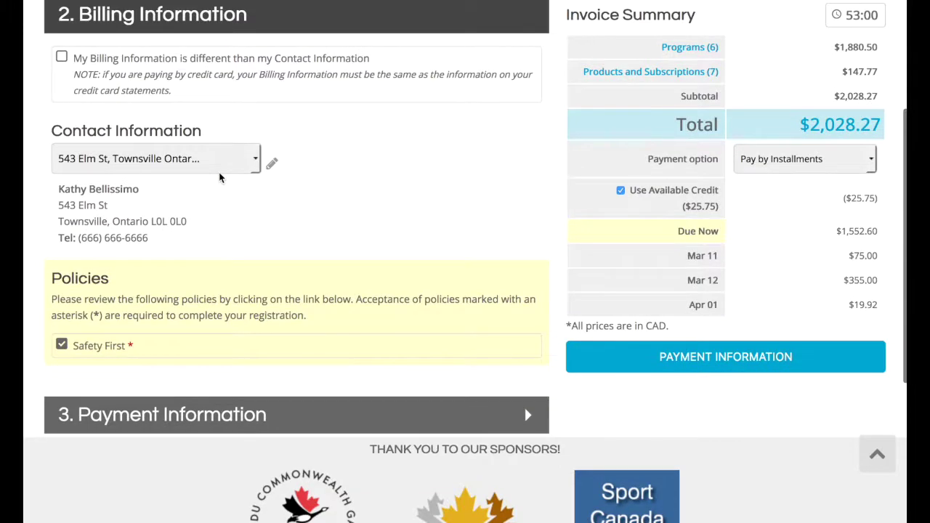
- Enable the option for billing information that differs from the contact information, view the extra address block, and disable it again
scroll(284, 230, up, 1)
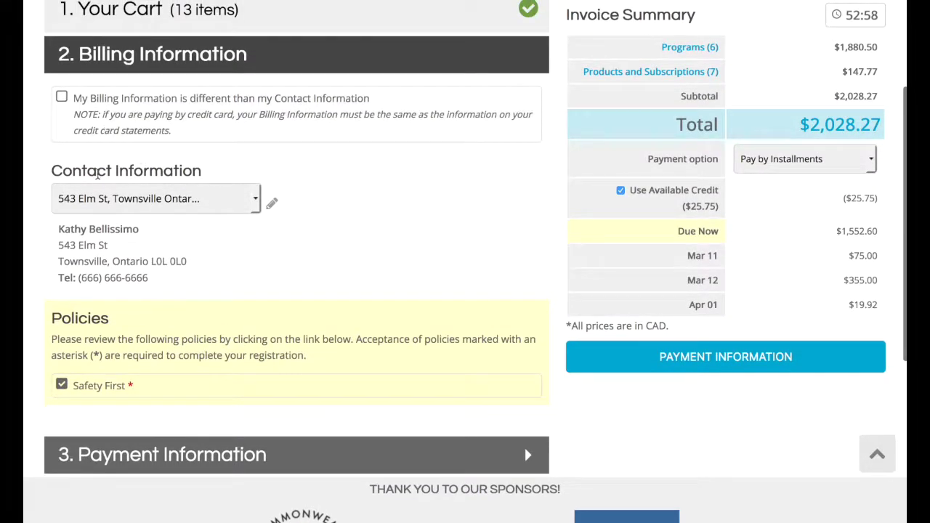
click(62, 97)
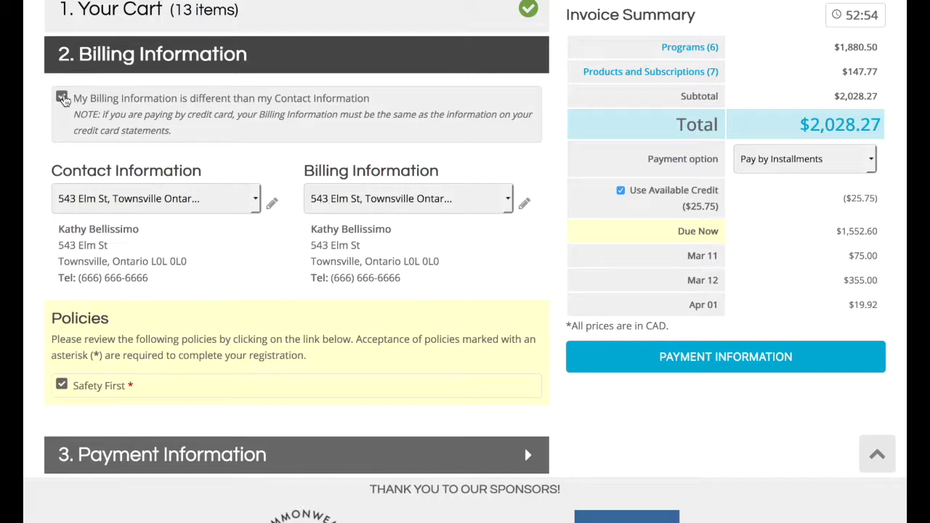
click(61, 97)
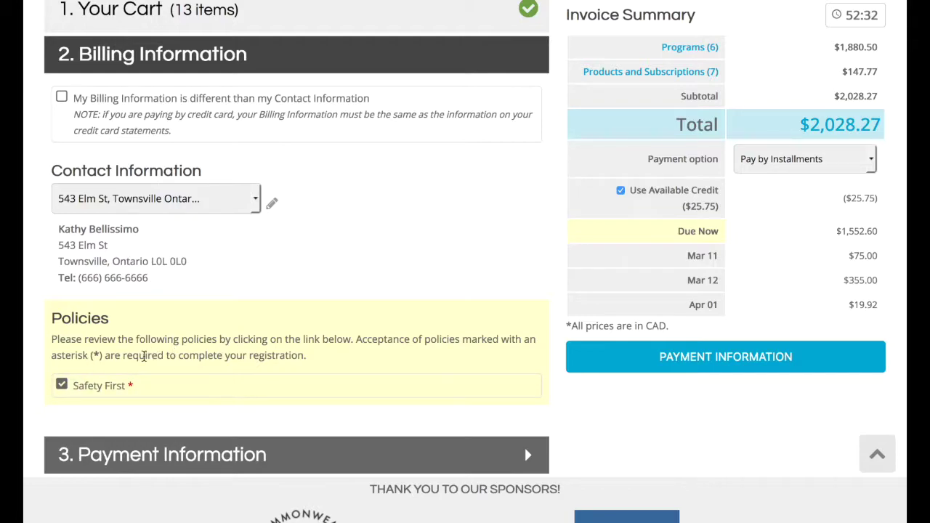
- Open and accept the Safety First policy, reopen it, and reject it
click(85, 386)
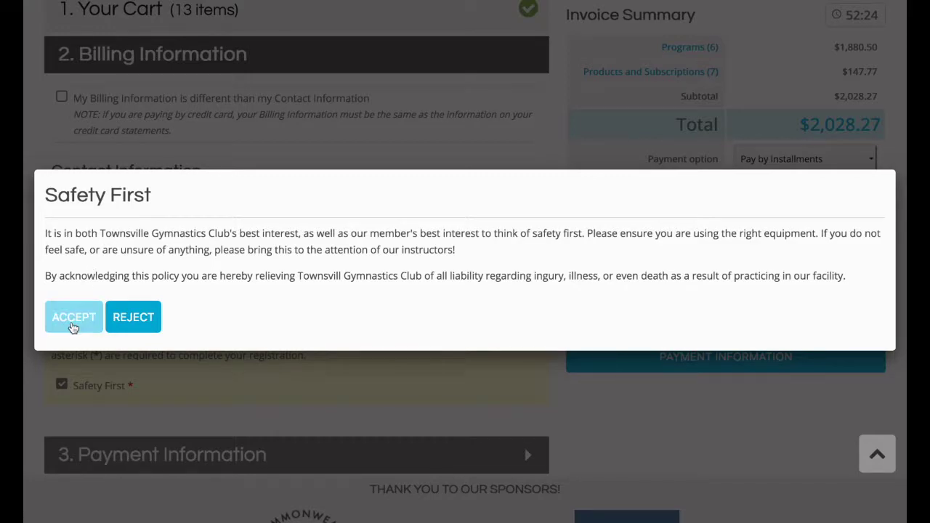
click(72, 326)
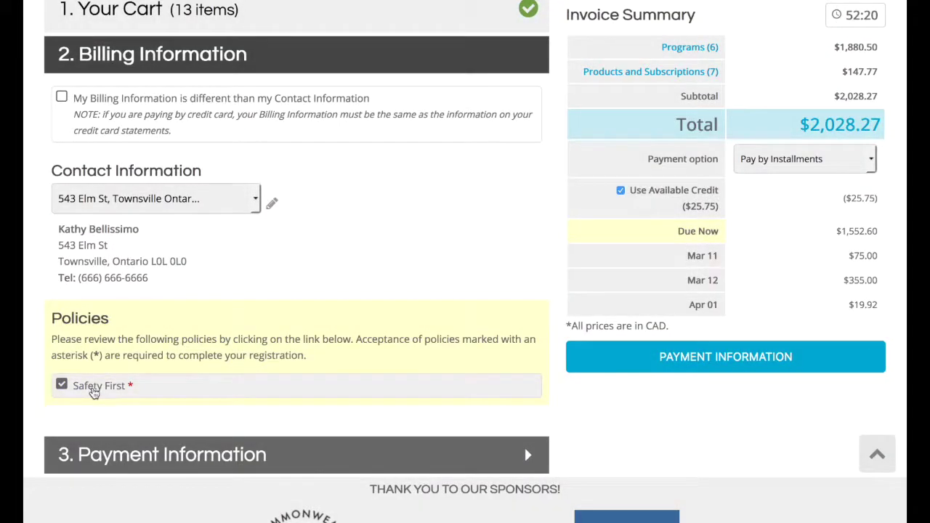
click(93, 388)
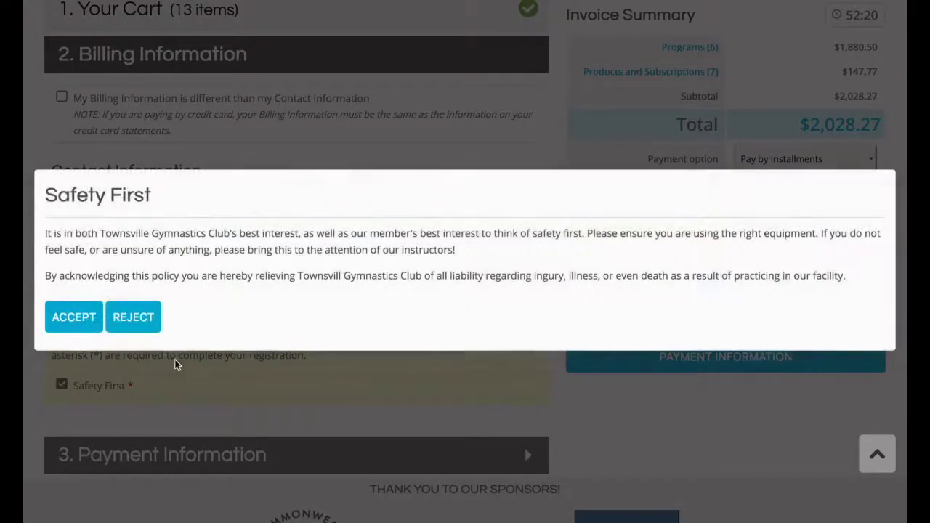
click(136, 316)
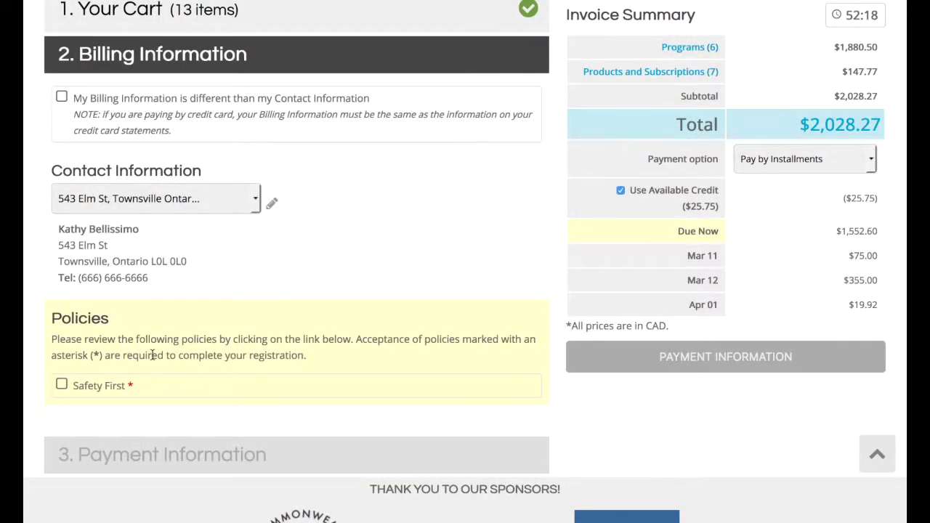
- Accept the required Safety First policy and proceed to the Payment Information stage
scroll(141, 327, down, 1)
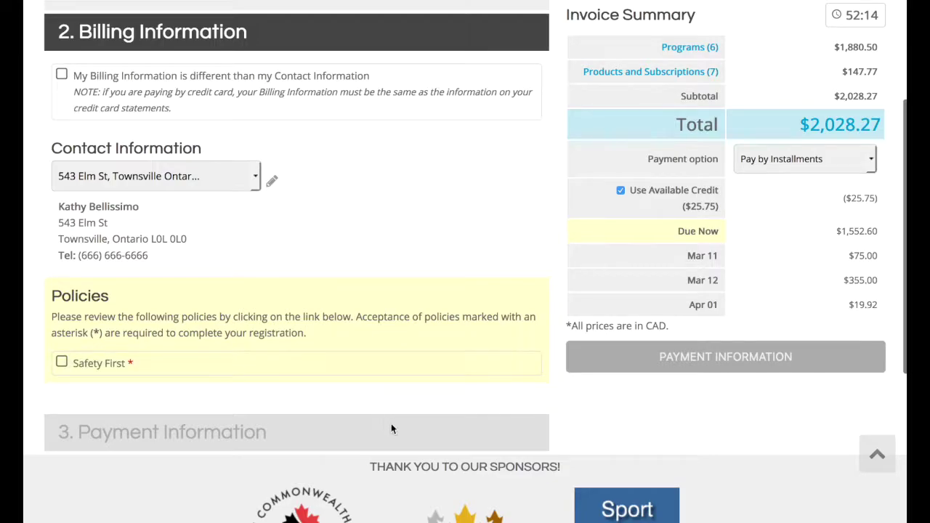
click(104, 362)
click(98, 314)
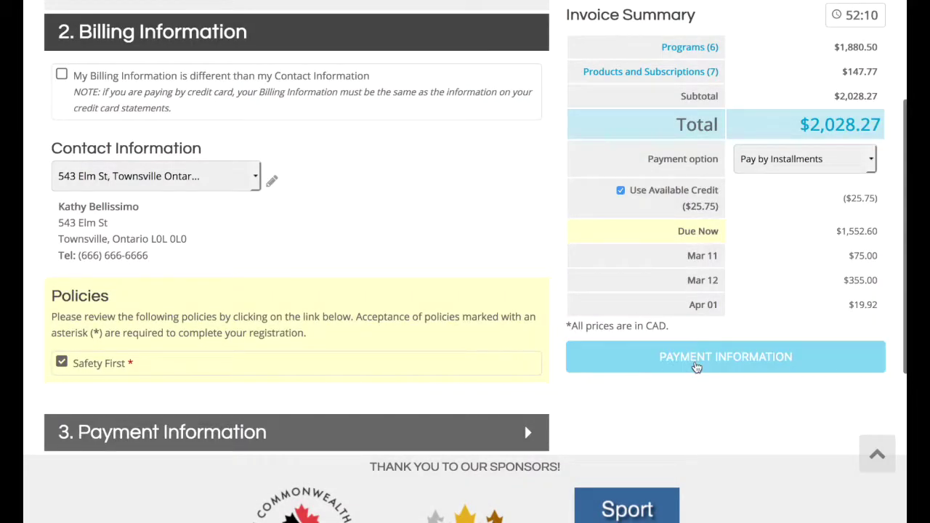
click(695, 366)
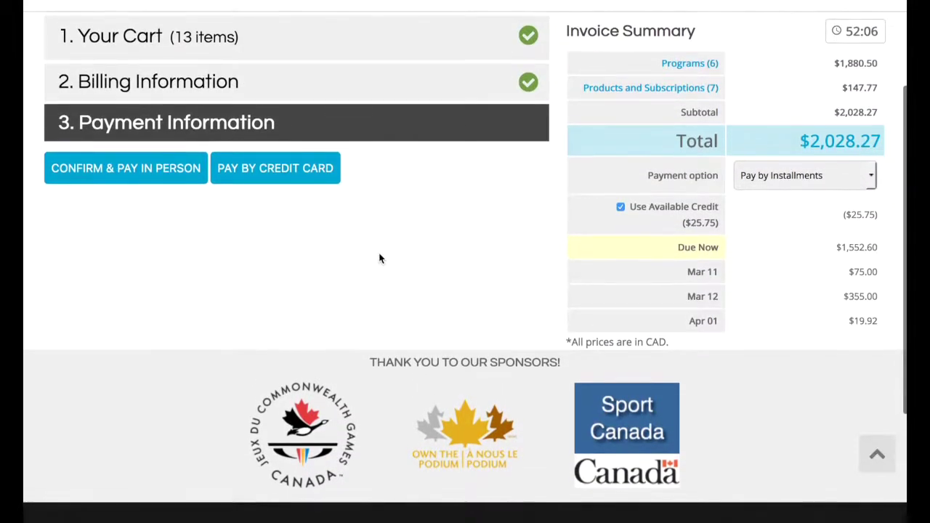
- Confirm the order with payment in person, keeping the installment payment option and the available credit applied
scroll(379, 258, up, 2)
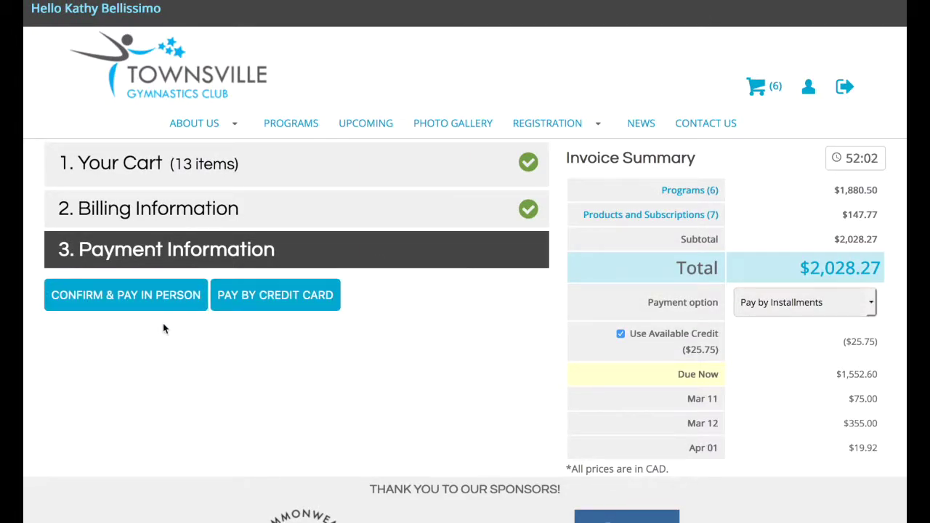
click(153, 298)
scroll(187, 349, down, 1)
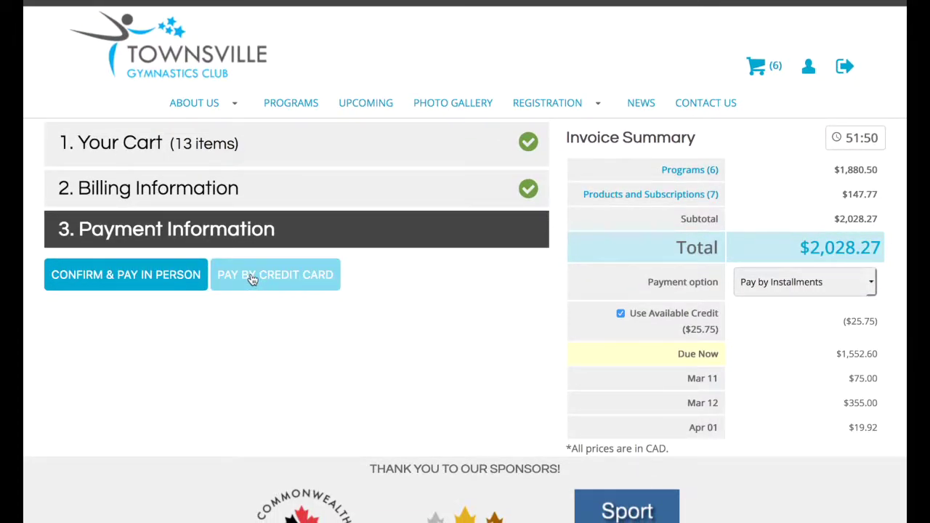
click(116, 279)
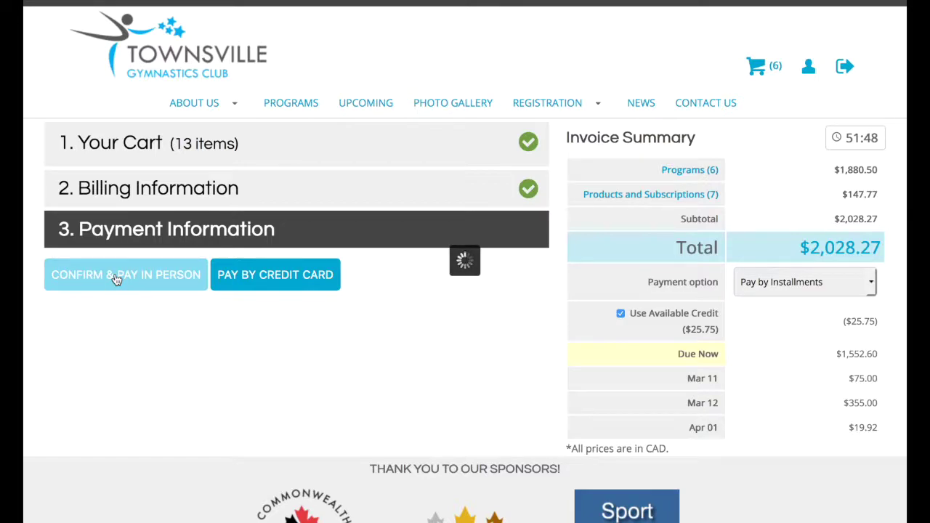